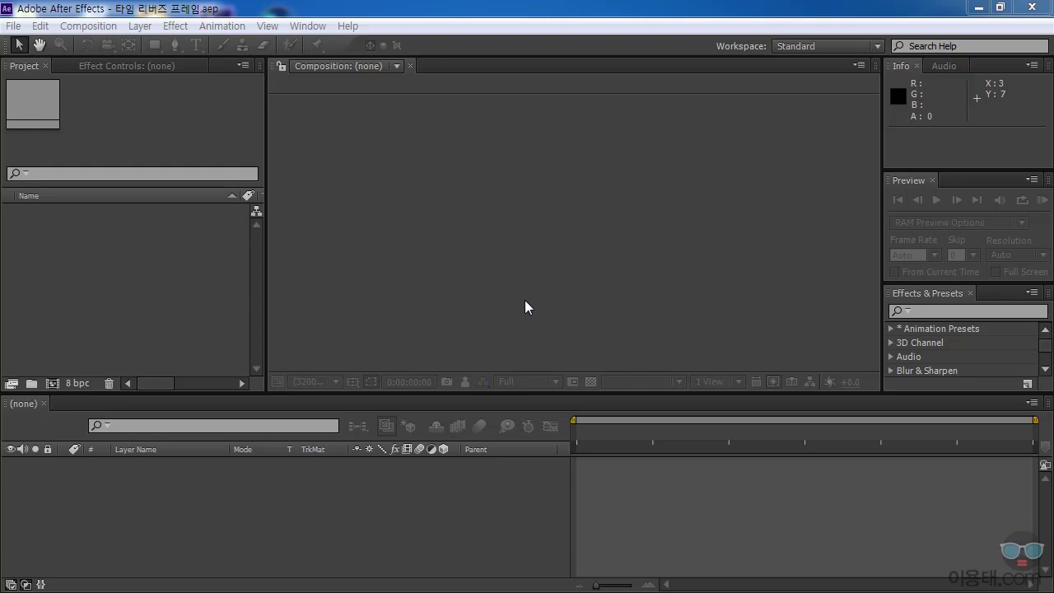
Step: Import the 레일 video file and create a new composition from it
double_click(141, 289)
scroll(818, 214, "down", 1)
left_click(527, 206)
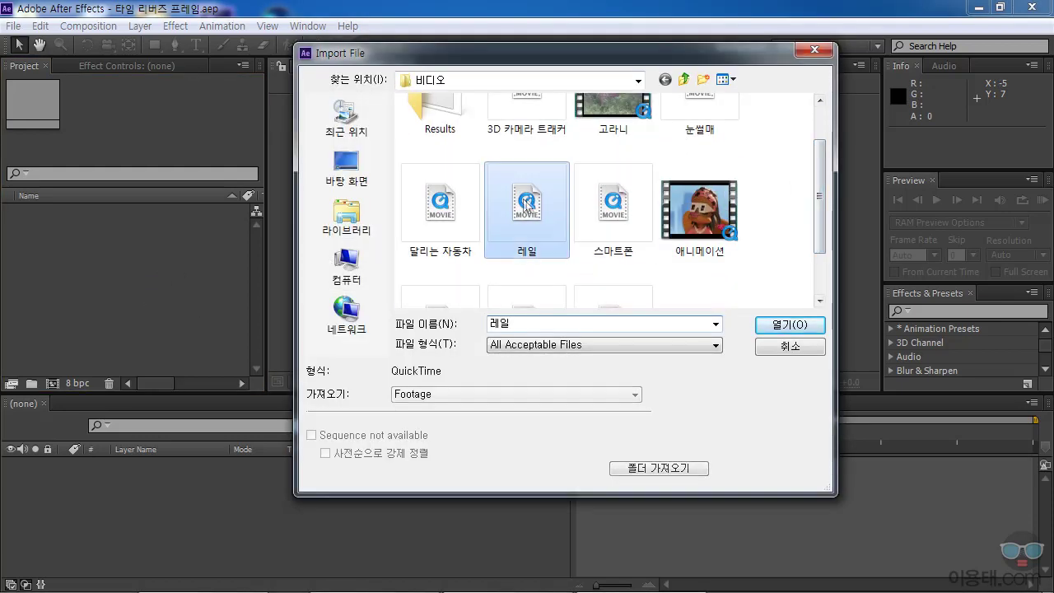
left_click(790, 327)
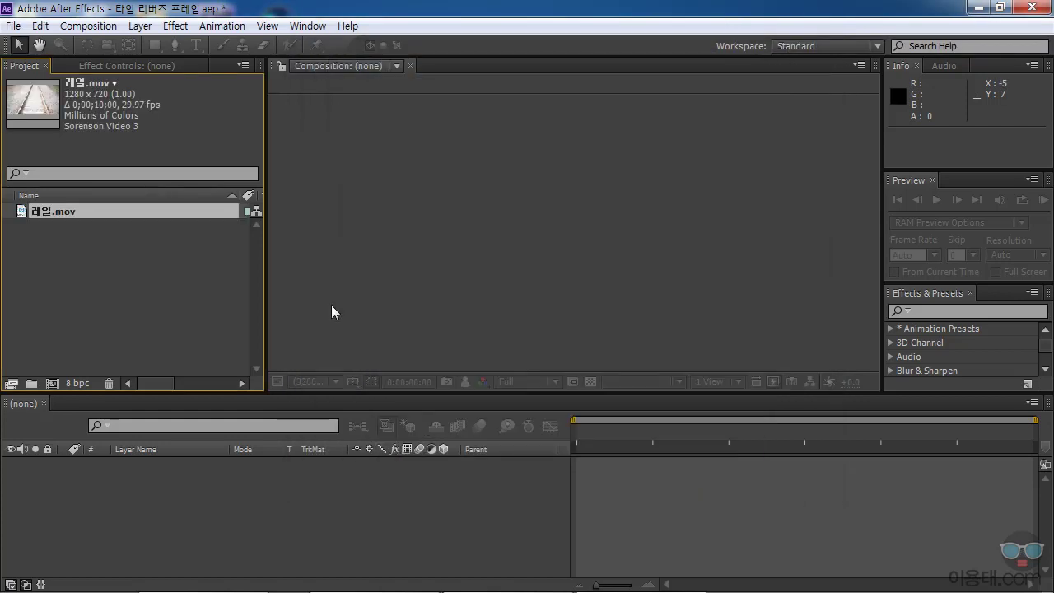
right_click(24, 213)
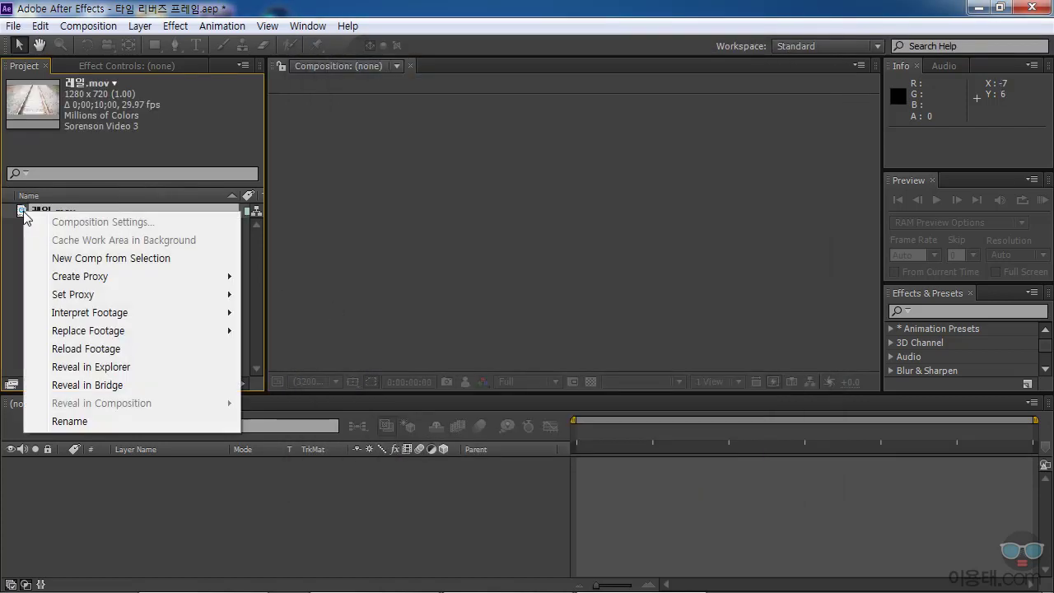
left_click(128, 260)
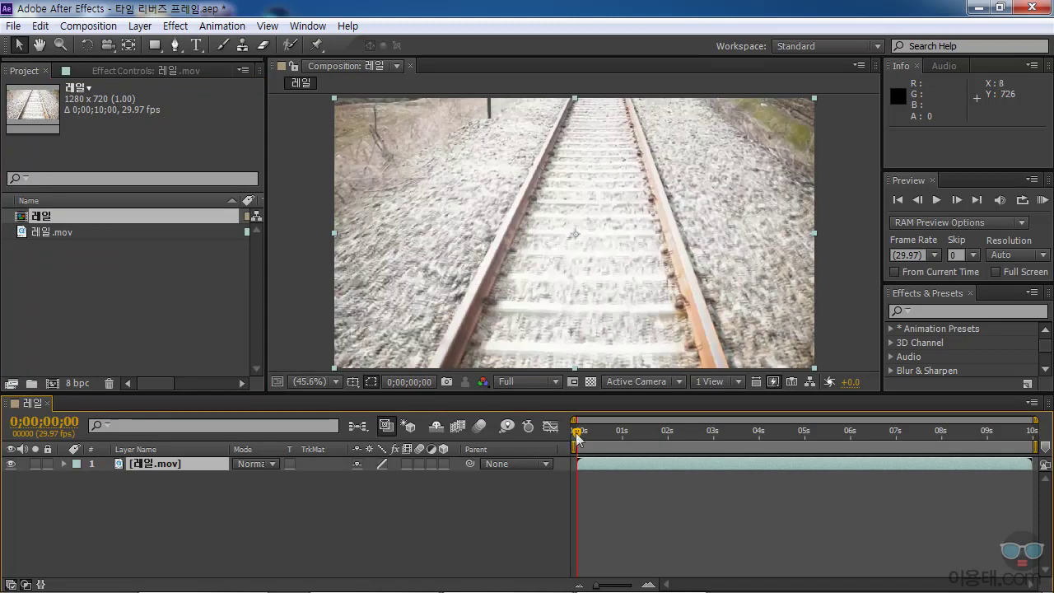
Step: Preview the forward playback of the railway clip and check its opening frames
left_click_drag(578, 431, 786, 441)
key("KP_0")
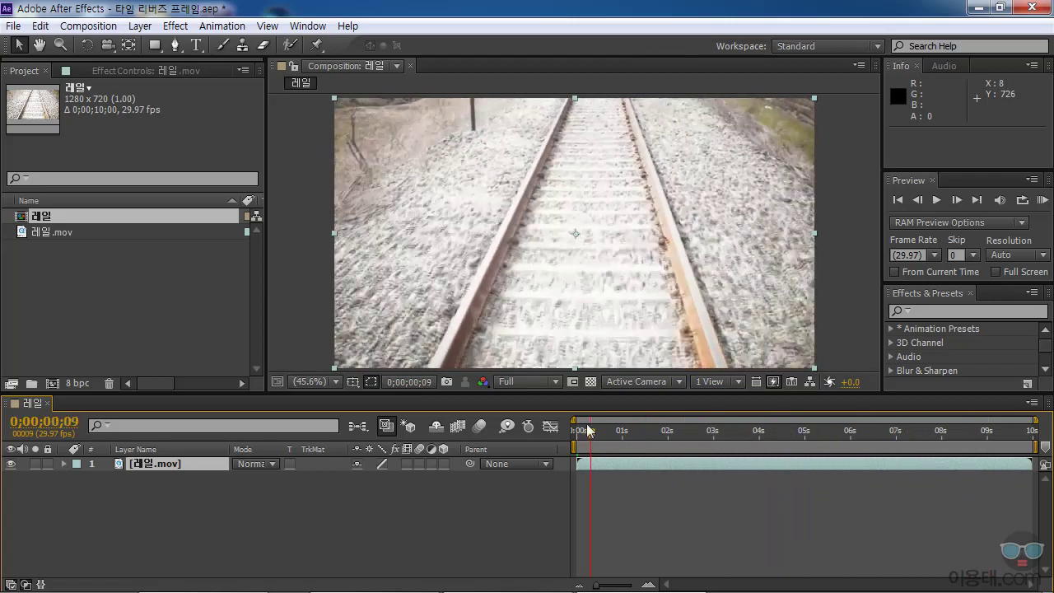
left_click_drag(576, 432, 602, 440)
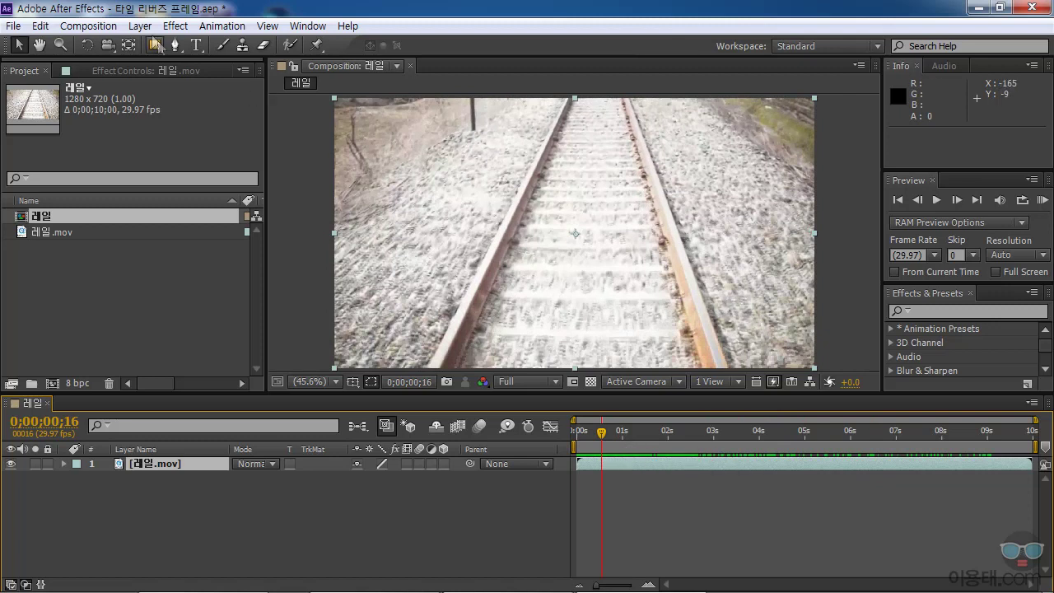
Step: Apply Time-Reverse Layer to the 레일.mov layer
left_click(145, 29)
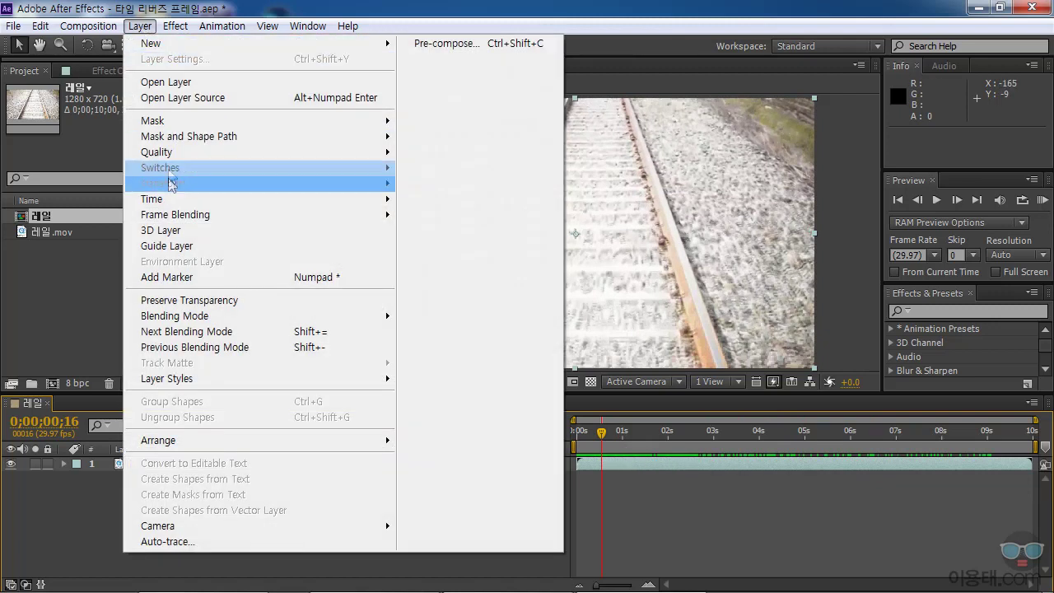
mouse_move(171, 202)
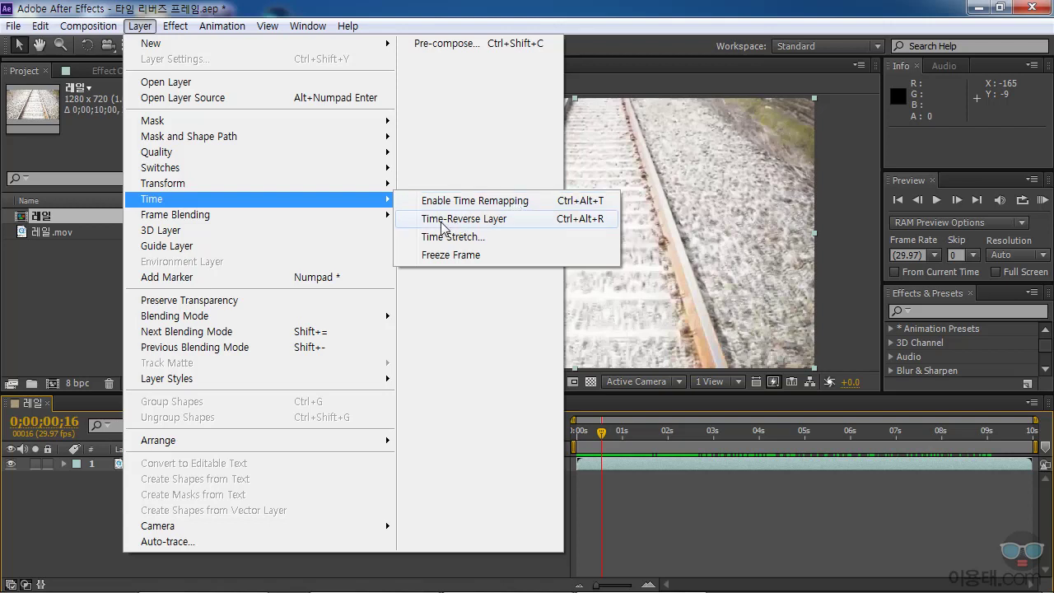
left_click(505, 220)
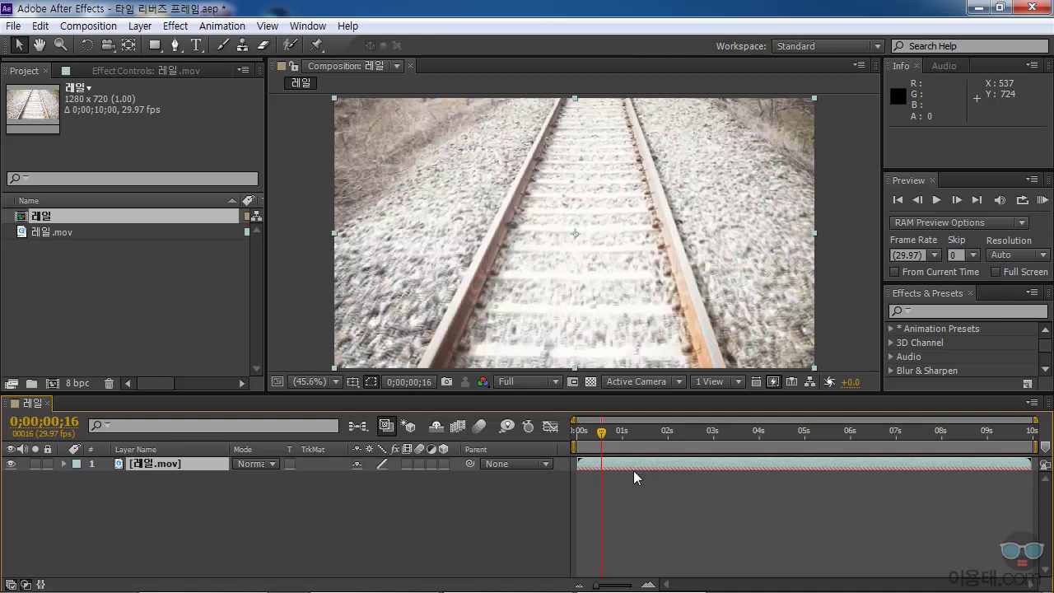
Step: Split the reversed 레일.mov layer at 0;00;02;00
mouse_move(601, 432)
left_mouse_down()
mouse_move(638, 433)
mouse_move(577, 436)
mouse_move(901, 449)
mouse_move(575, 435)
mouse_move(848, 443)
mouse_move(615, 439)
left_mouse_up()
left_click(159, 463)
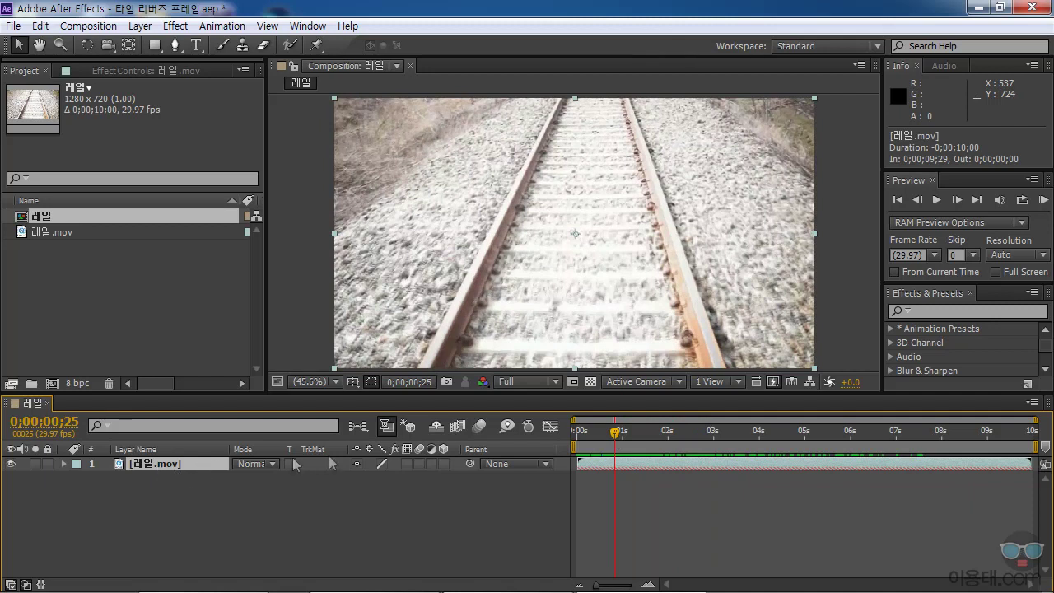
left_click(622, 433)
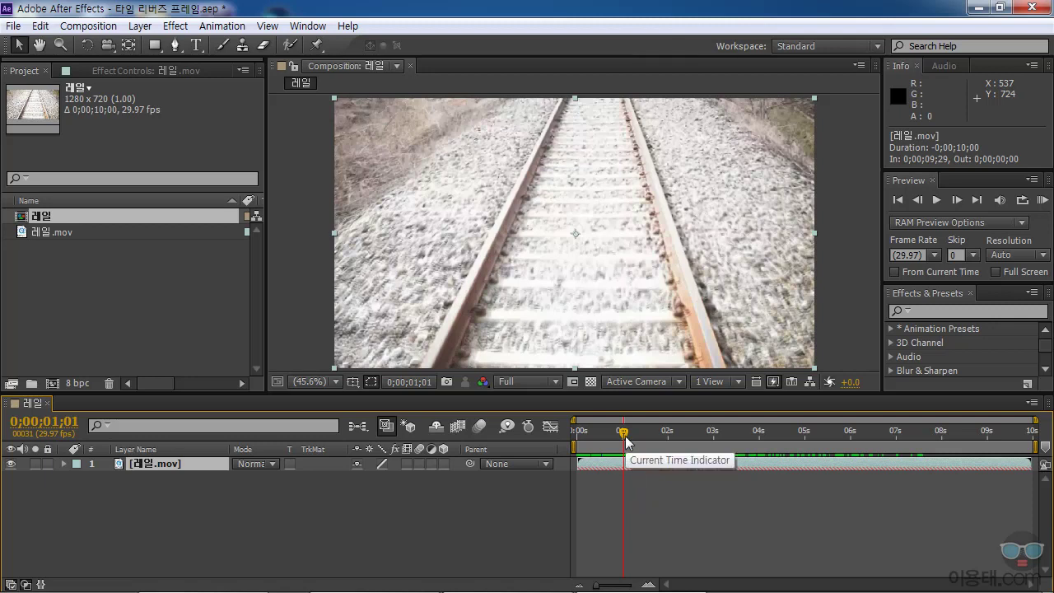
left_click_drag(625, 437, 670, 457)
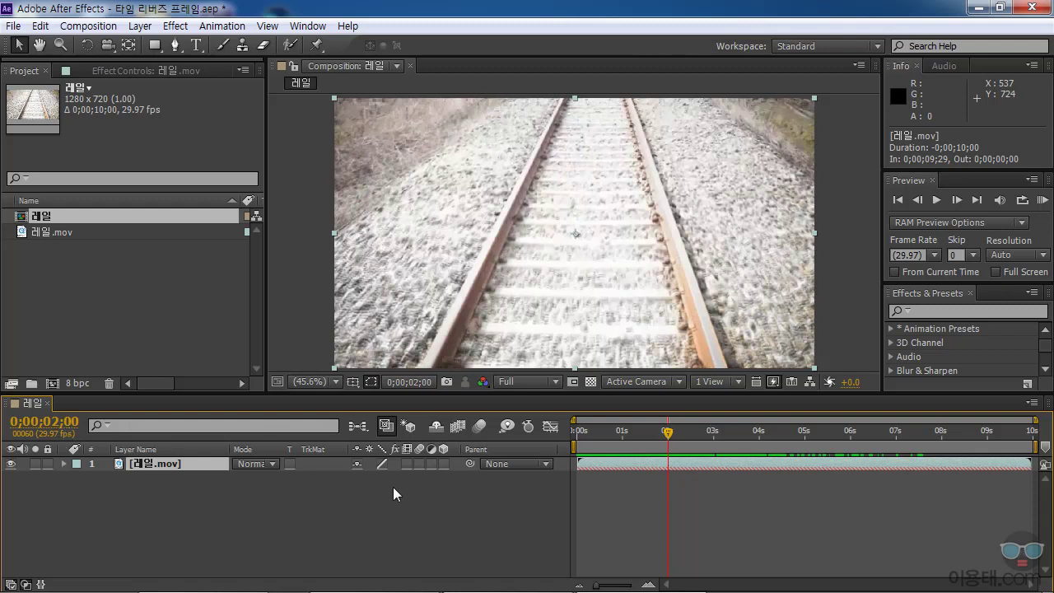
left_click(39, 27)
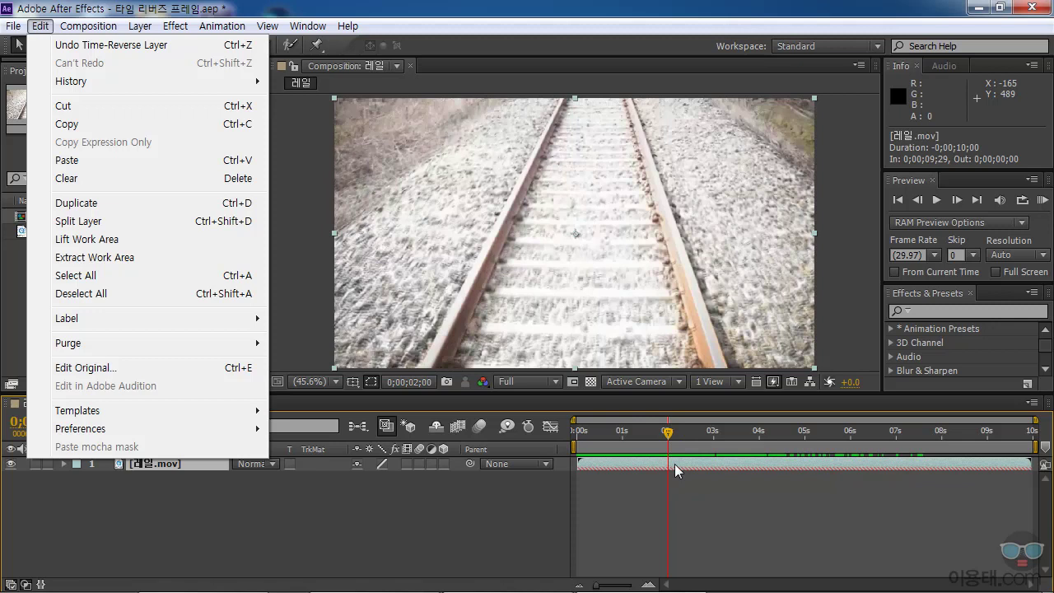
left_click(83, 222)
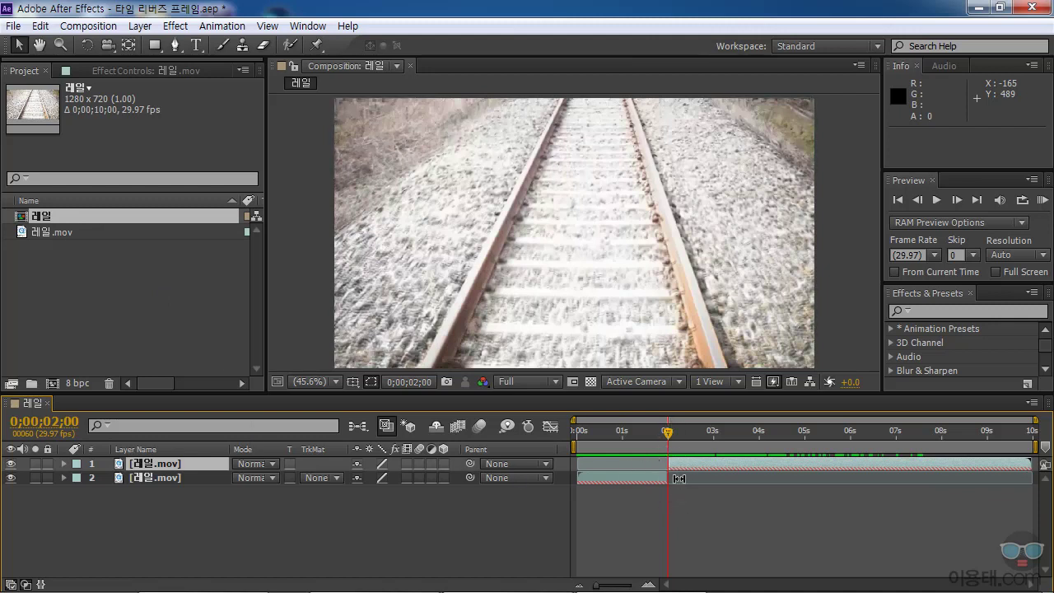
Step: Apply Time-Reverse Layer to the segment after the cut and check the footage around the 2-second split
mouse_move(665, 440)
left_mouse_down()
mouse_move(581, 442)
mouse_move(633, 442)
mouse_move(672, 459)
left_mouse_up()
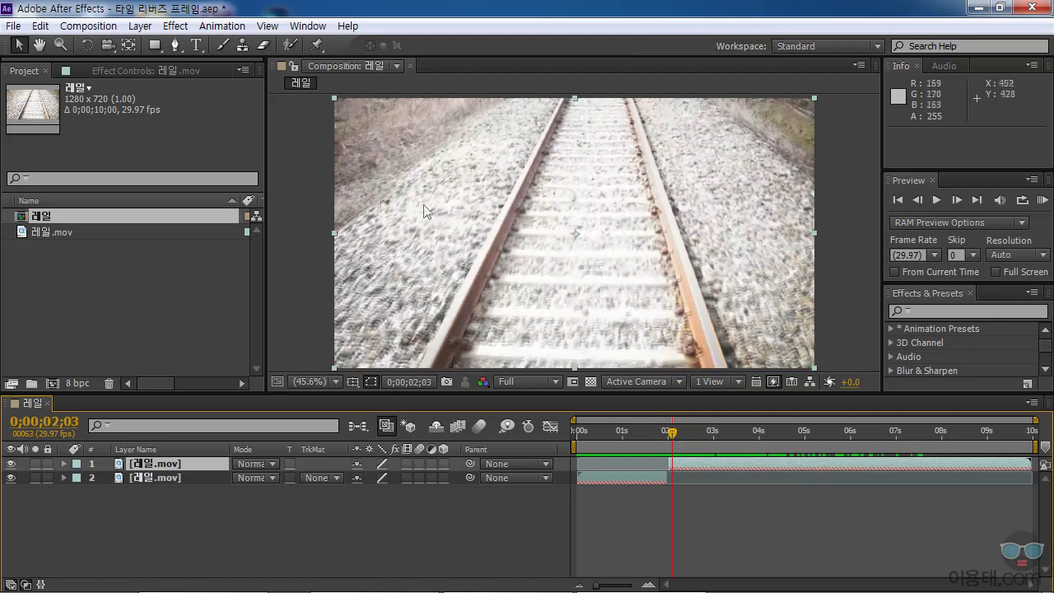
left_click(140, 25)
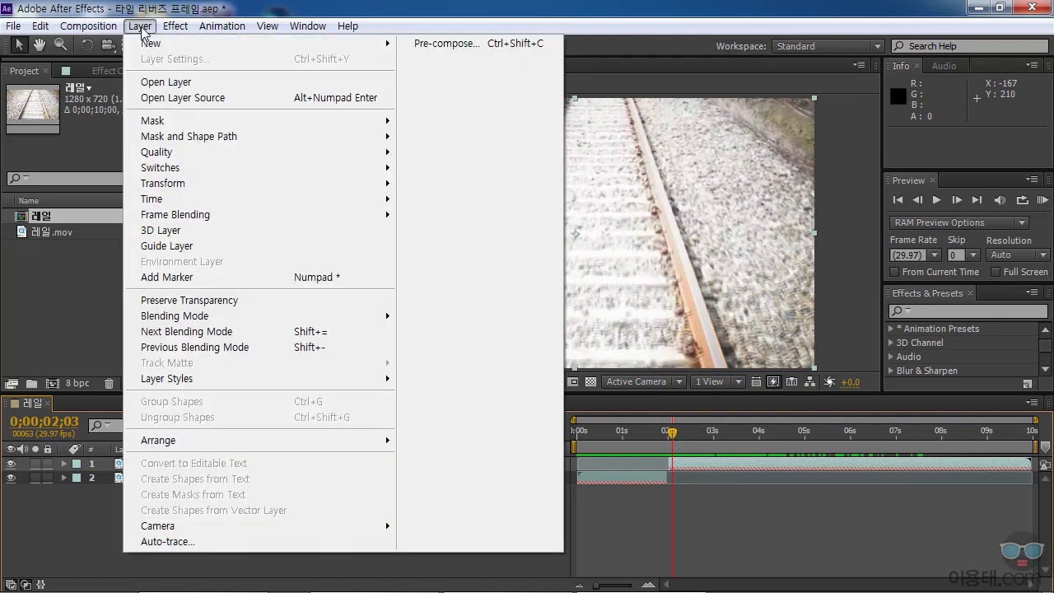
mouse_move(166, 202)
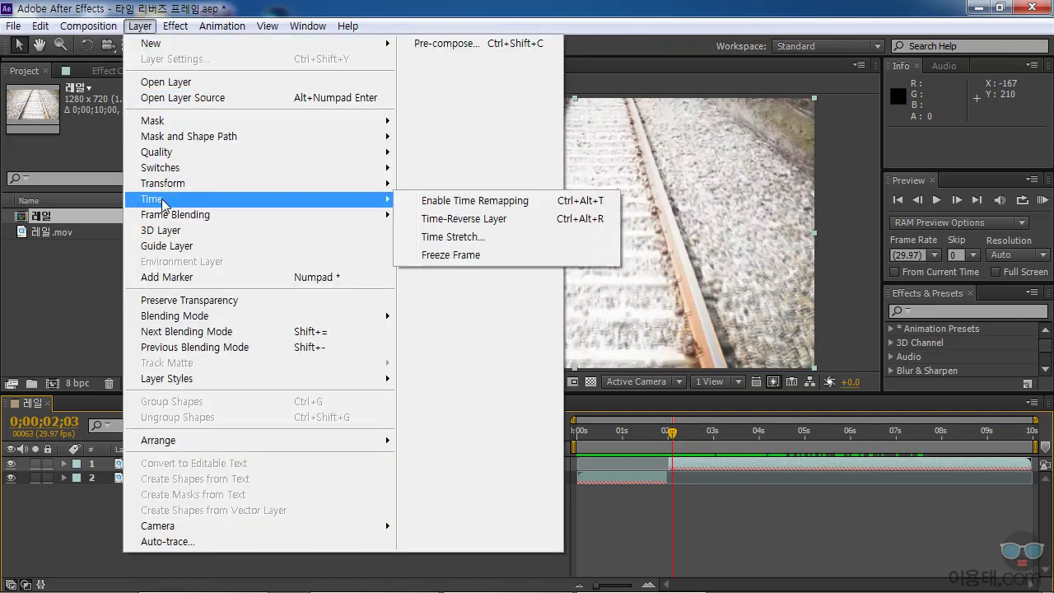
left_click(478, 220)
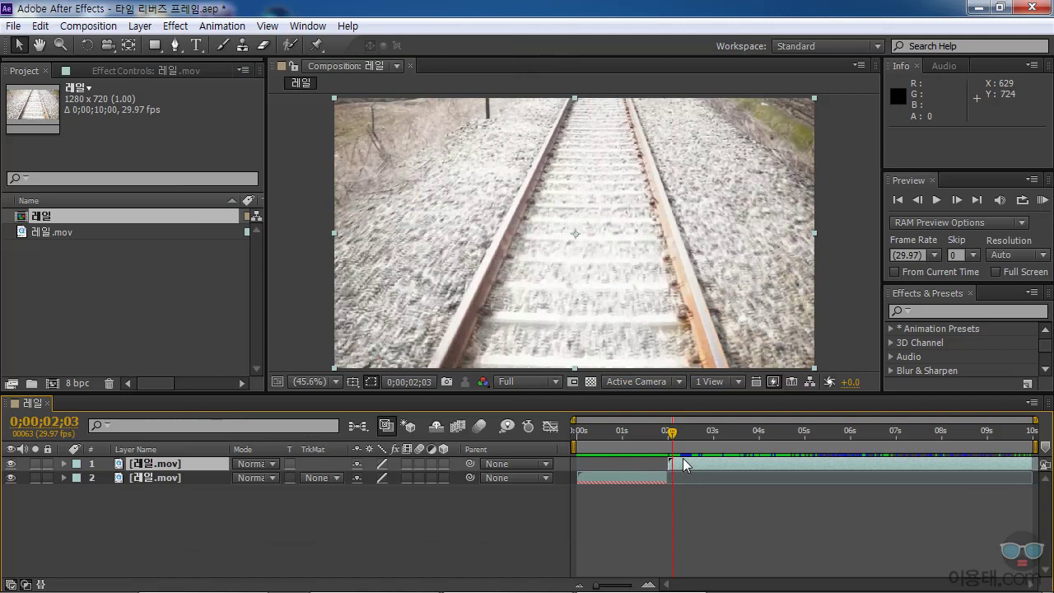
mouse_move(675, 435)
left_mouse_down()
mouse_move(649, 435)
mouse_move(672, 440)
left_mouse_up()
left_click_drag(668, 441, 669, 444)
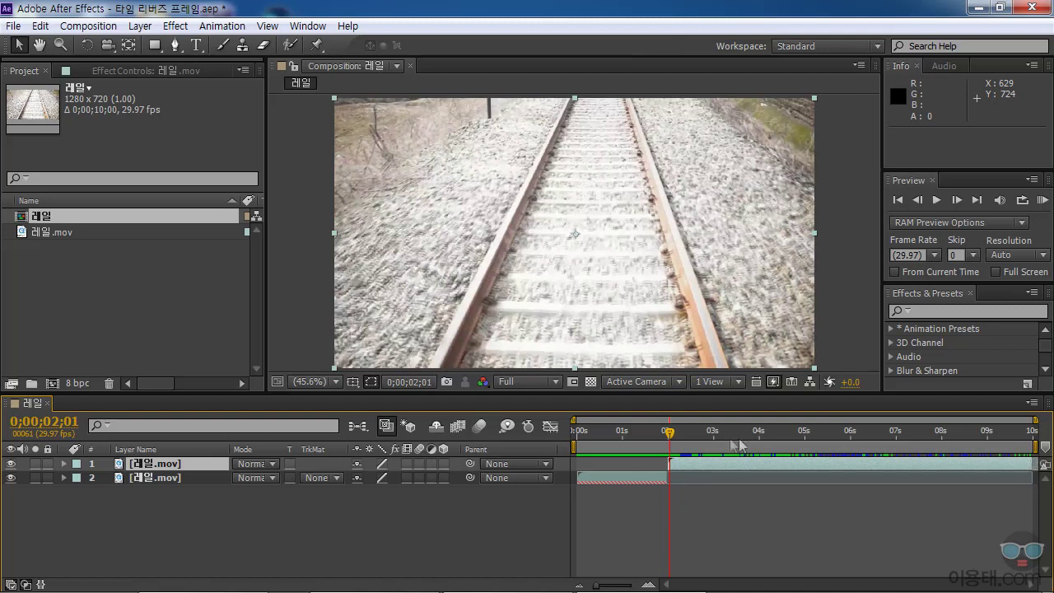
mouse_move(672, 432)
left_mouse_down()
mouse_move(664, 439)
mouse_move(677, 439)
left_mouse_up()
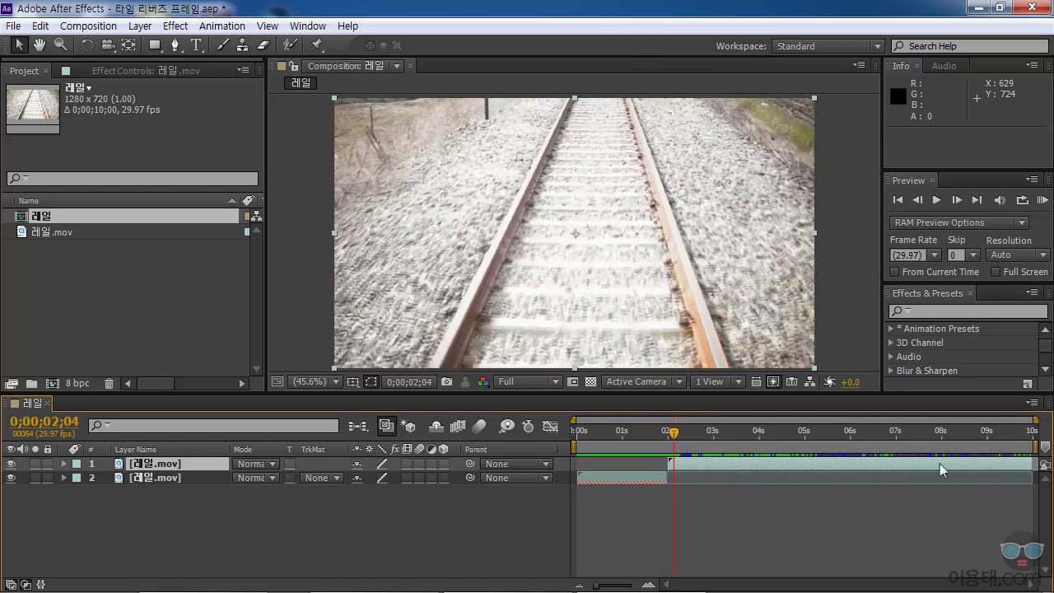
Step: Slide the upper layer segment earlier in time so its out point falls at 0;00;01;29
left_click_drag(962, 469, 639, 469)
left_click(710, 464)
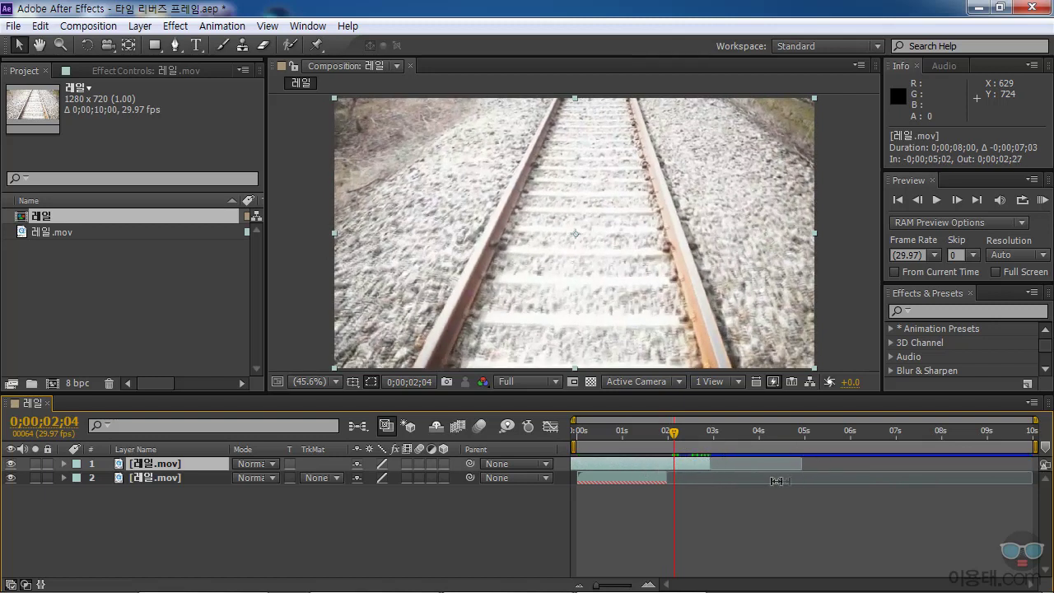
left_click(703, 471)
left_click_drag(703, 471, 672, 438)
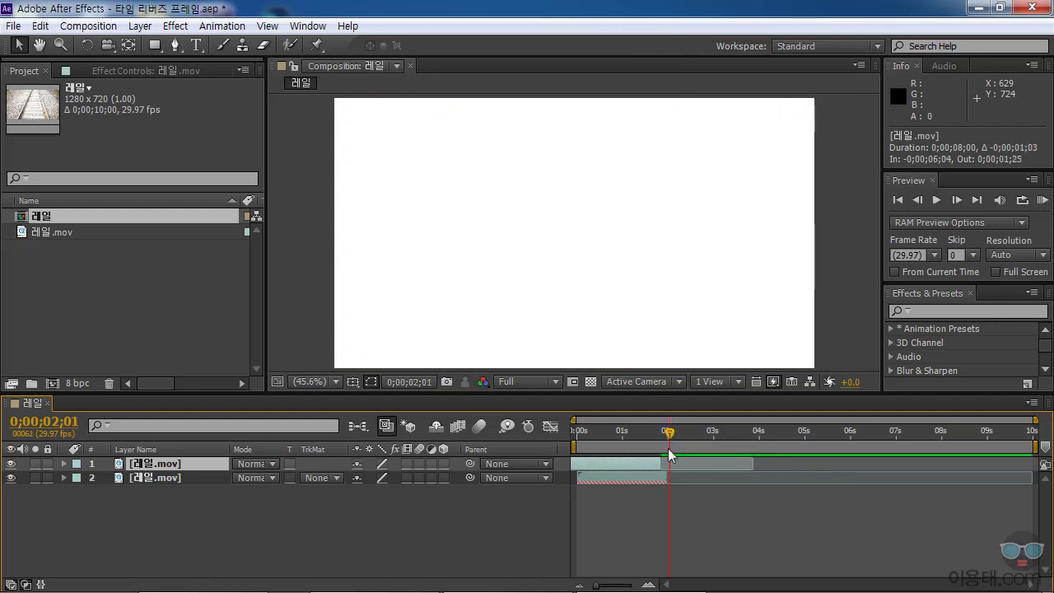
left_click_drag(670, 442, 637, 463)
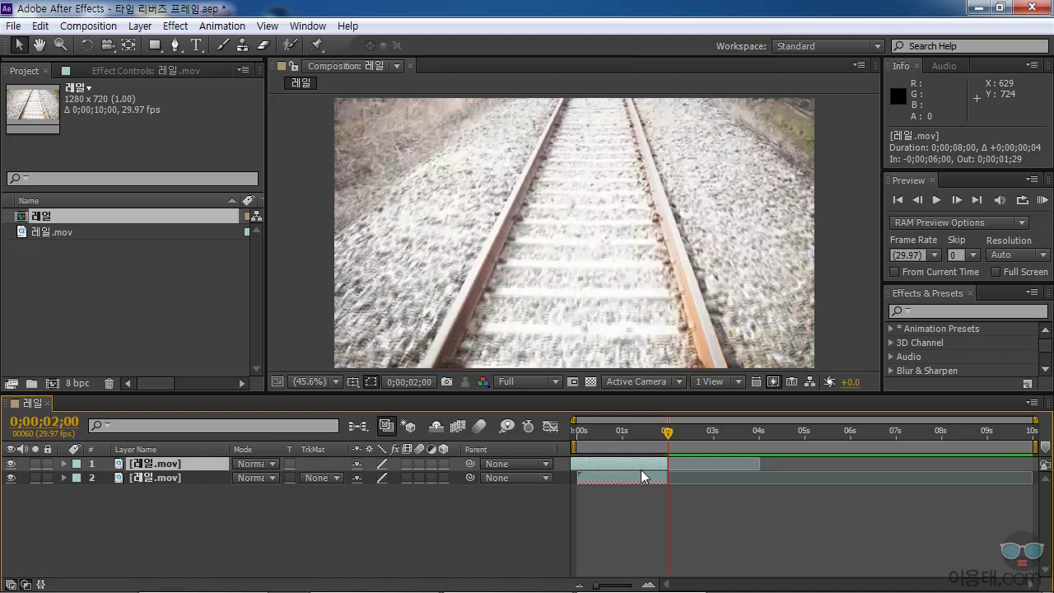
left_click_drag(668, 464, 765, 473)
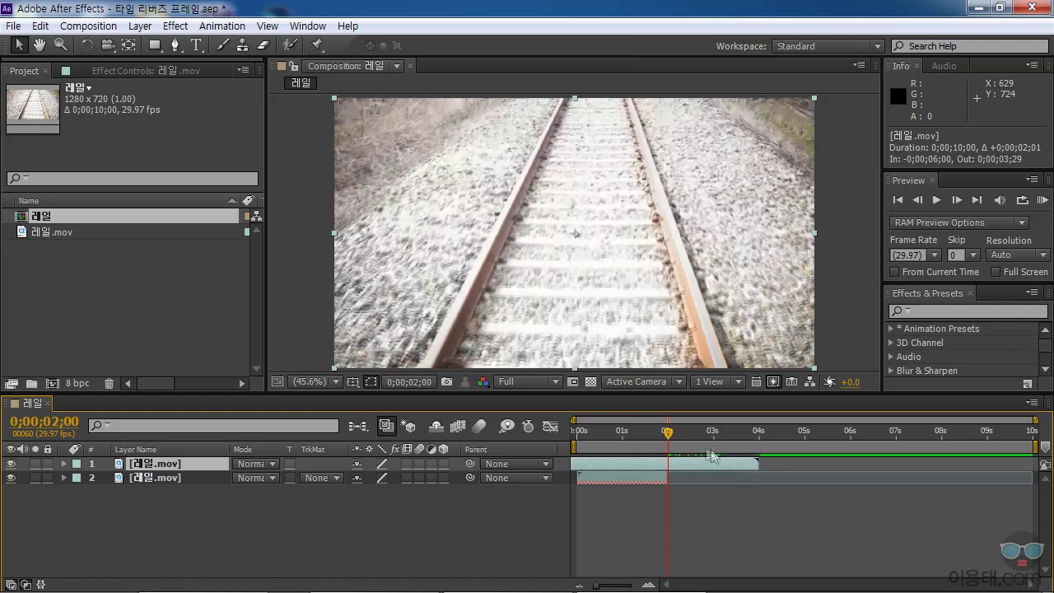
mouse_move(672, 444)
left_mouse_down()
mouse_move(659, 445)
mouse_move(676, 445)
mouse_move(667, 449)
left_mouse_up()
key("ctrl+z")
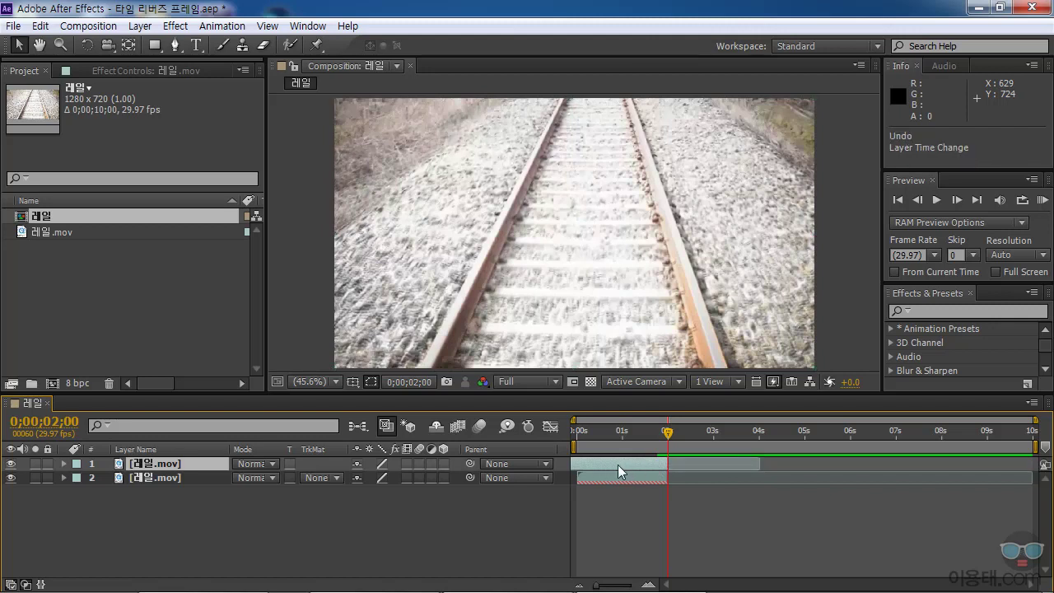
Step: Trim the upper layer segment to start at 0;00;02;00 and extend its out point to 0;00;03;29
left_click_drag(607, 462, 874, 464)
left_click_drag(666, 463, 626, 468)
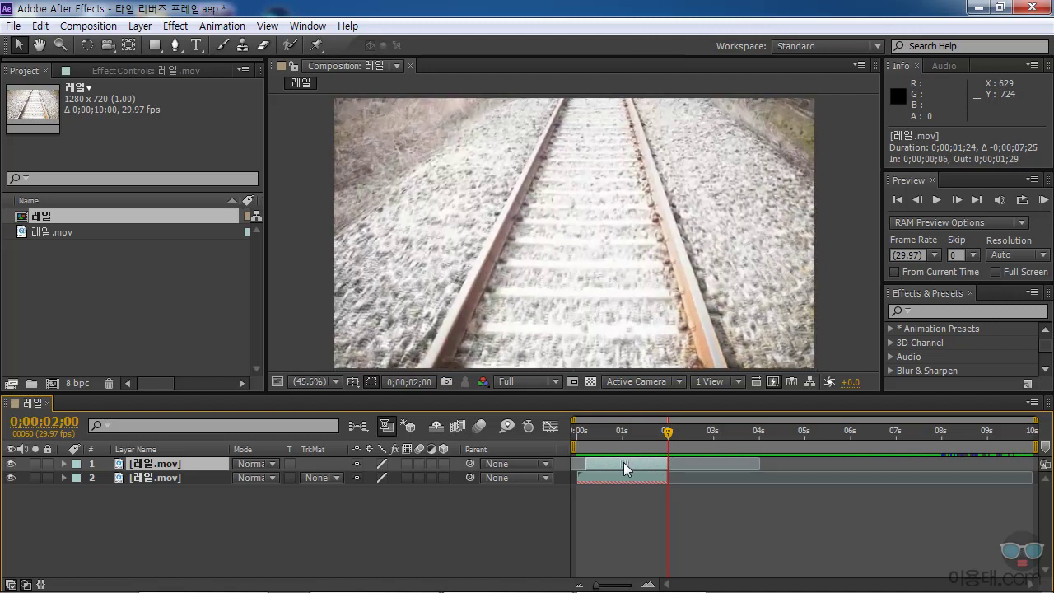
left_click_drag(586, 465, 728, 466)
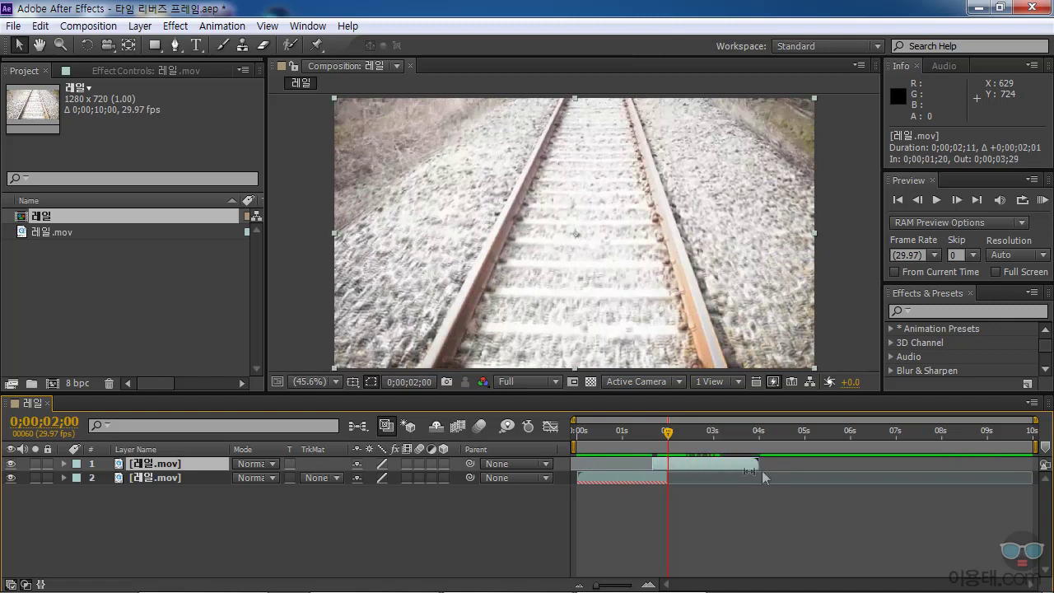
left_click_drag(653, 465, 666, 441)
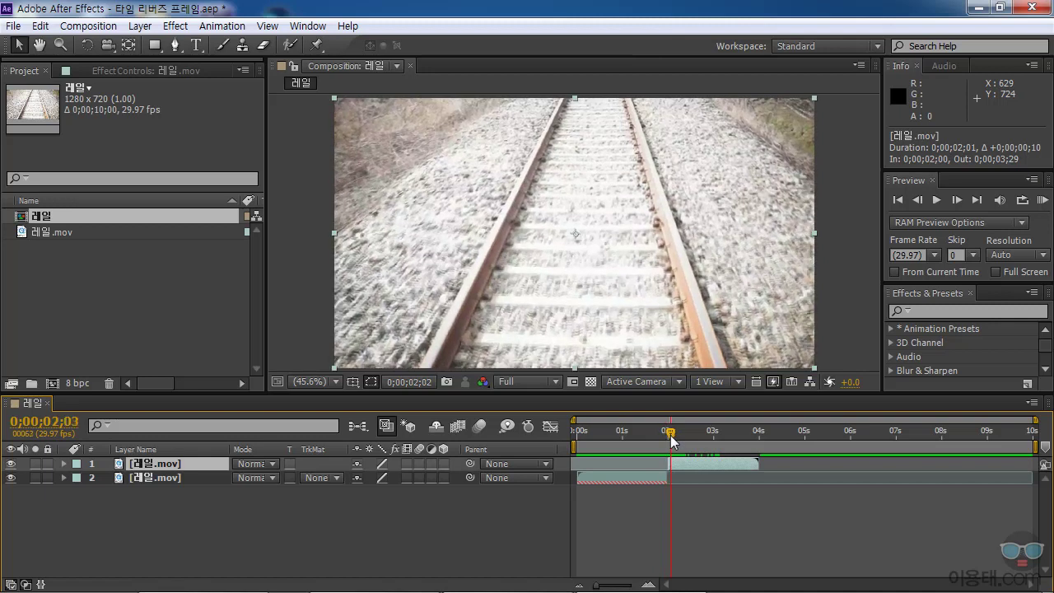
Step: Split the upper layer segment at 0;00;03;19 and select the short piece after the cut
left_click_drag(666, 441, 746, 446)
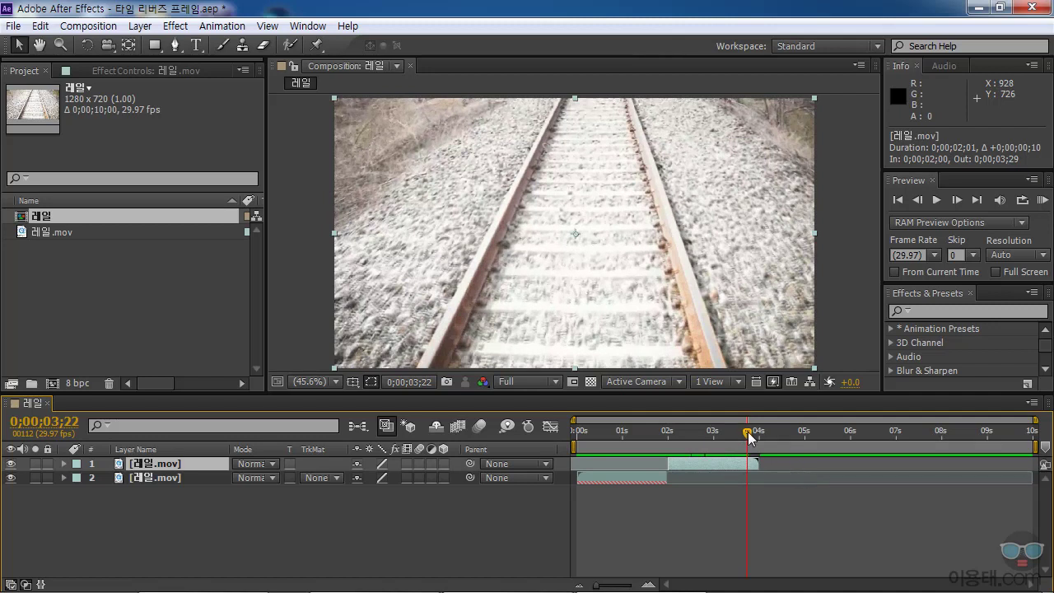
mouse_move(749, 437)
left_mouse_down()
mouse_move(759, 438)
mouse_move(743, 438)
left_mouse_up()
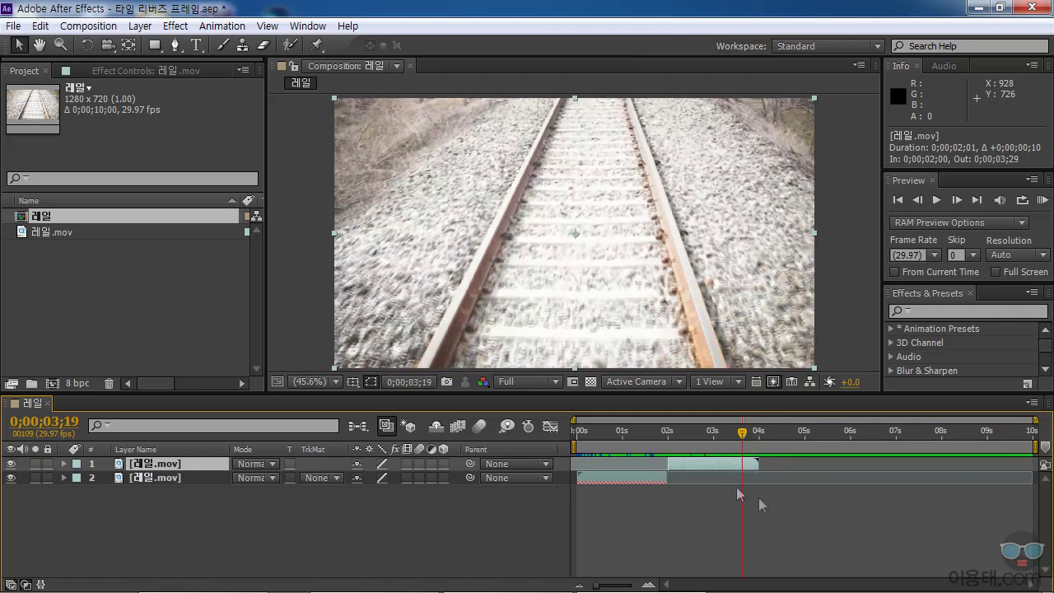
left_click(140, 26)
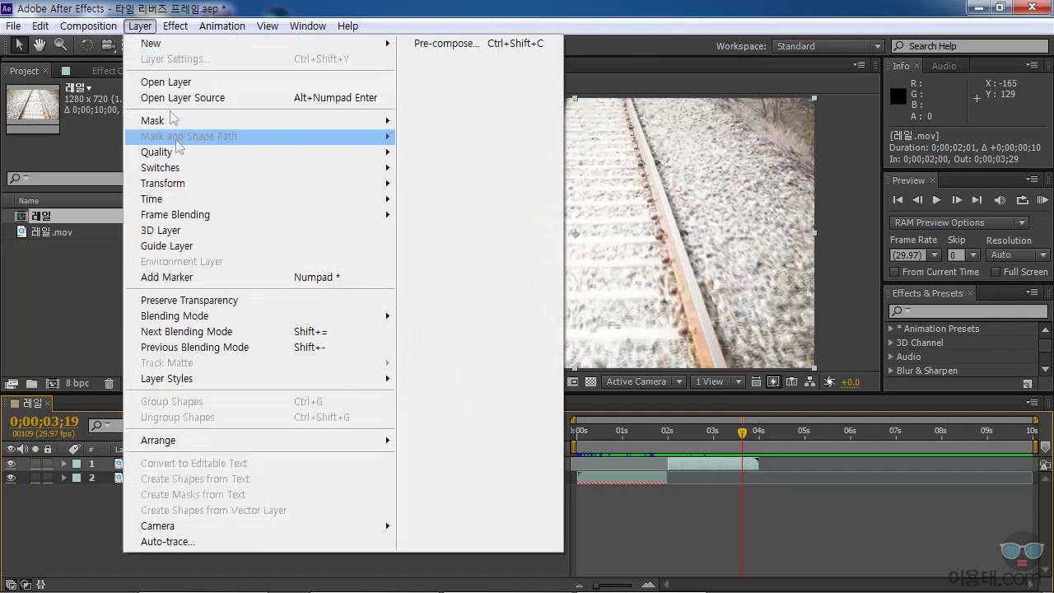
mouse_move(191, 203)
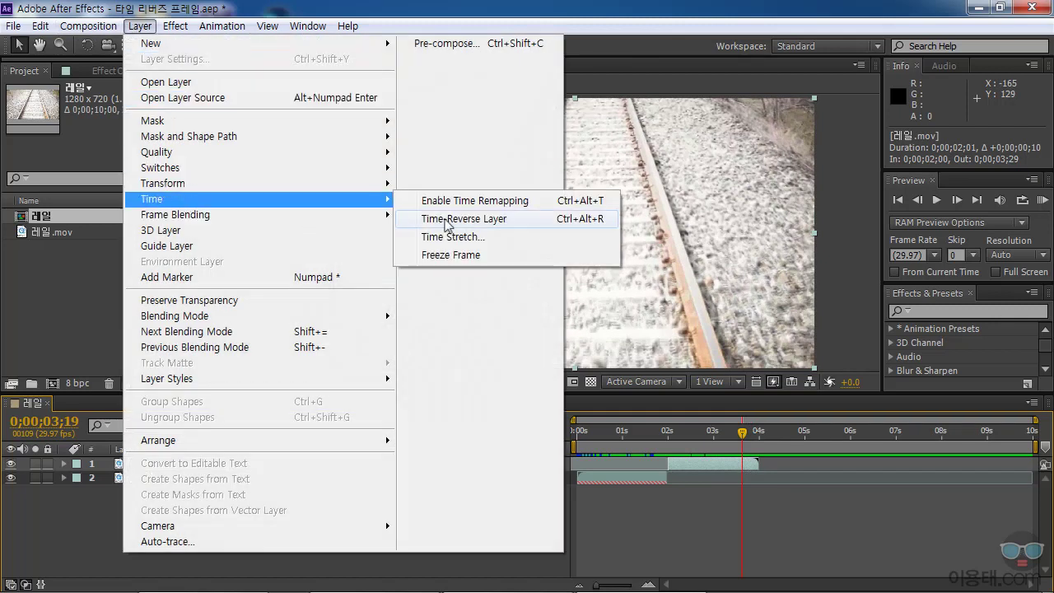
left_click(442, 225)
left_click(88, 25)
mouse_move(42, 28)
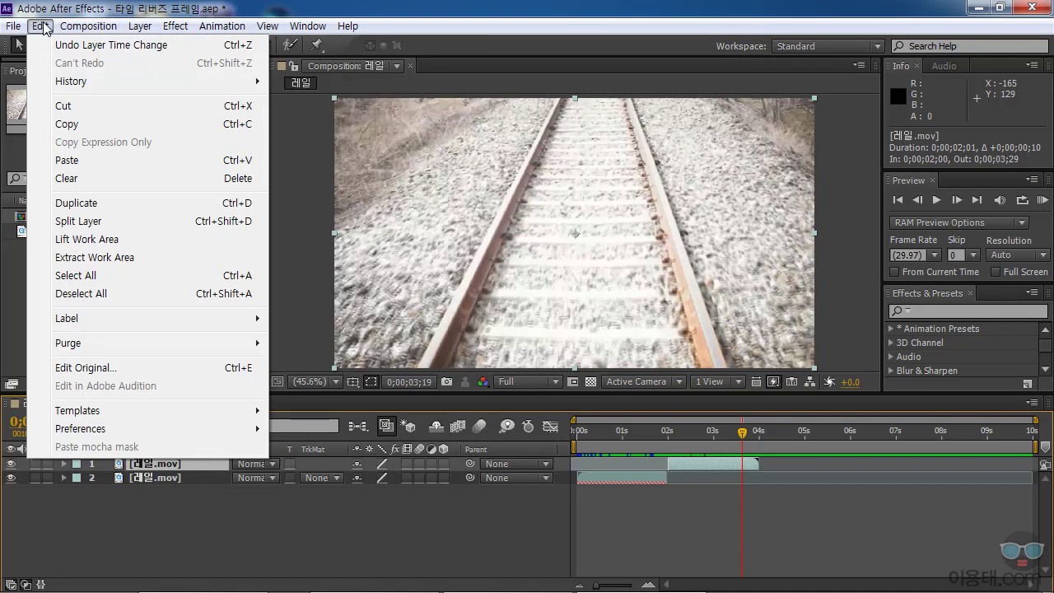
left_click(72, 224)
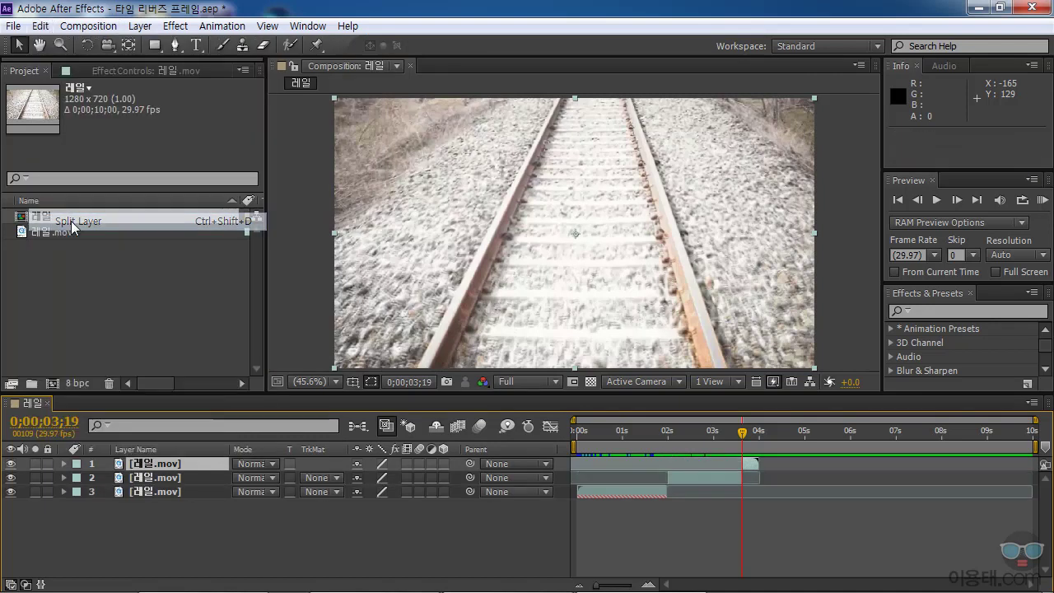
left_click(750, 465)
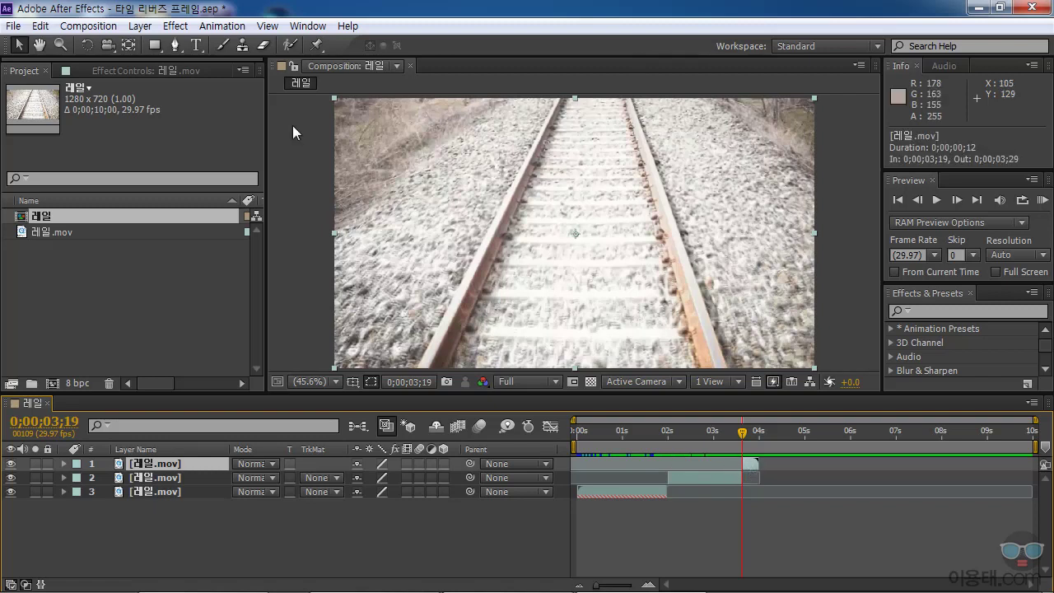
Step: Apply Time-Reverse Layer to the short segment that follows the cut at 0;00;03;19
left_click(139, 26)
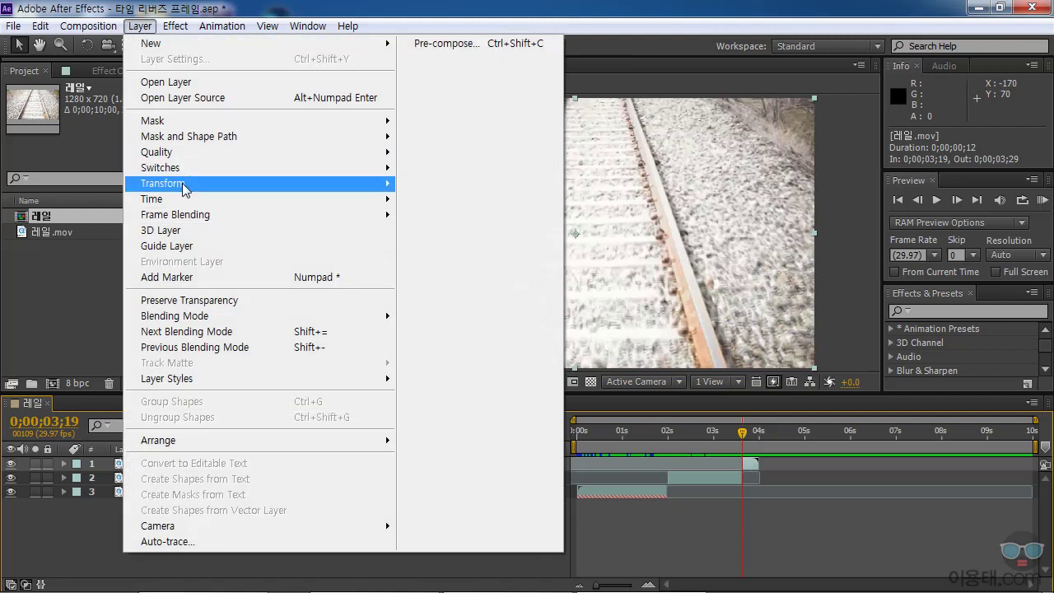
mouse_move(188, 202)
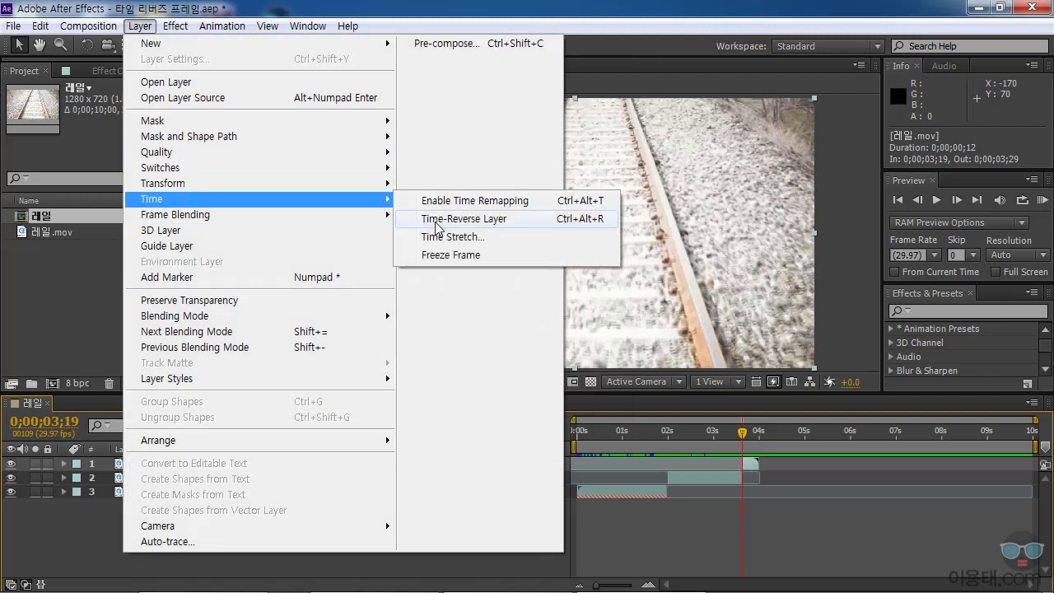
left_click(472, 226)
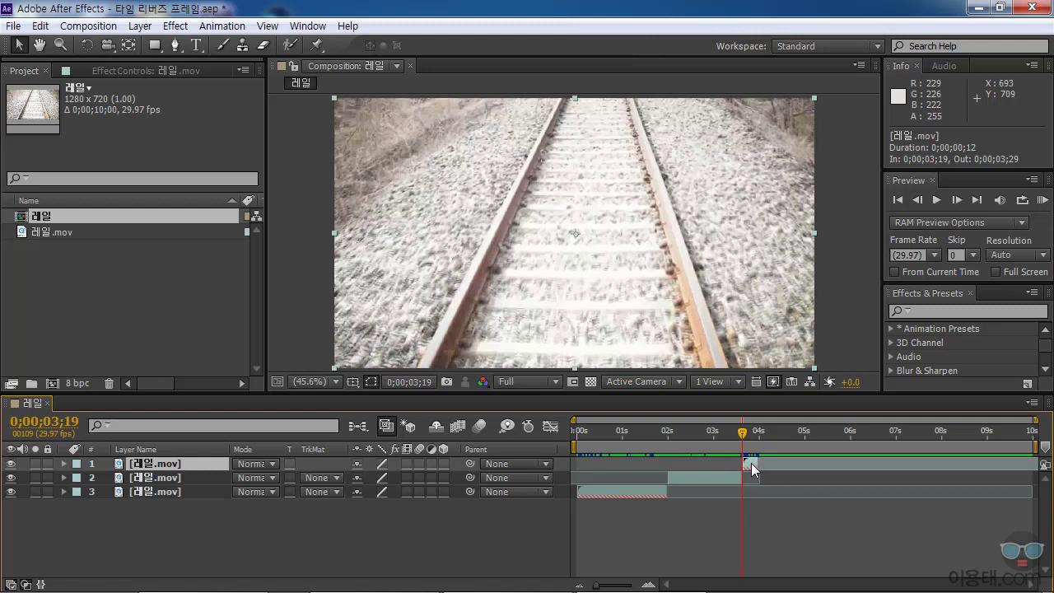
Step: Extend the reversed segment's far end to 0;00;09;00, trim its near end to 0;00;03;20, and check the playback
left_click_drag(751, 463, 987, 464)
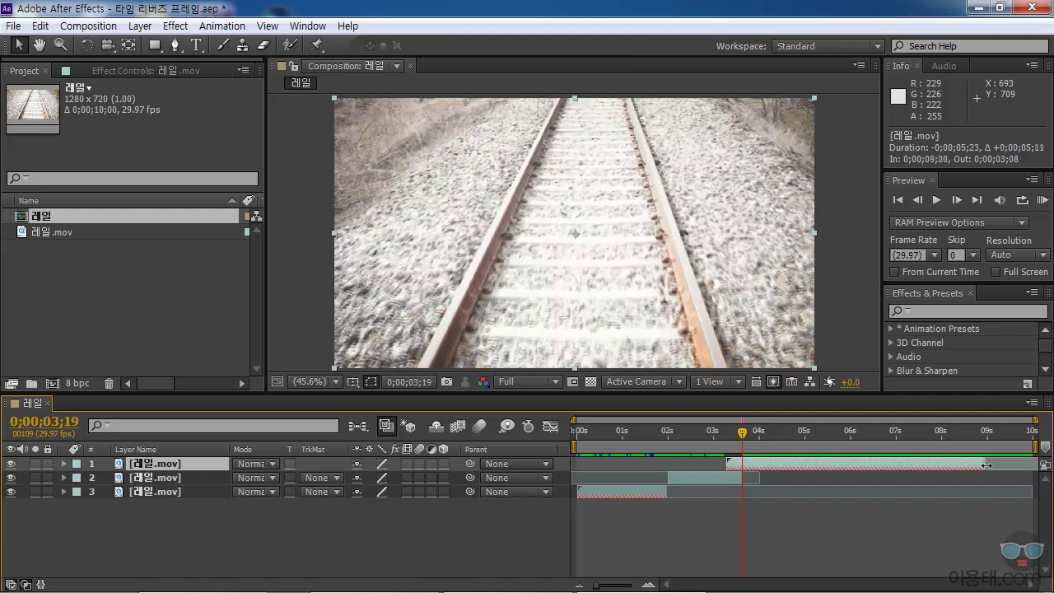
left_click_drag(725, 463, 742, 464)
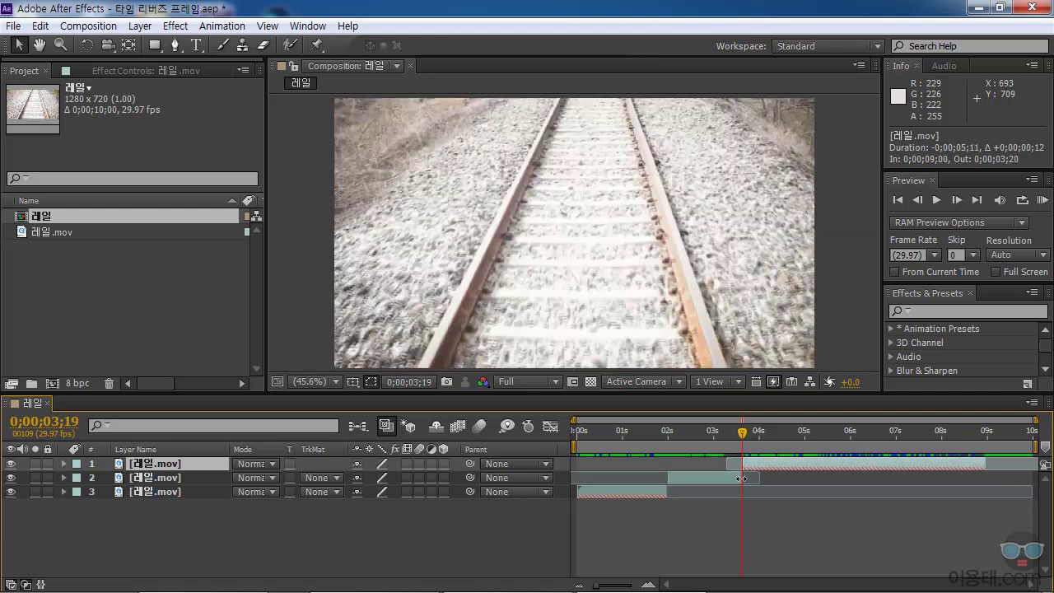
left_click_drag(742, 435, 828, 457)
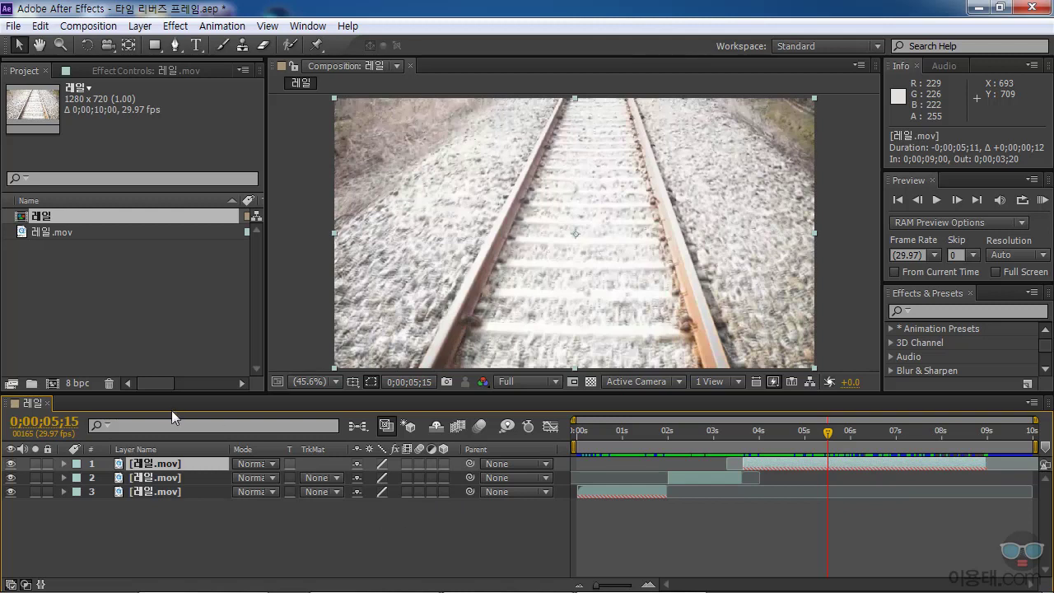
Step: Create a new composition using the HDV/HDTV 720 29.97 preset
left_click(88, 302)
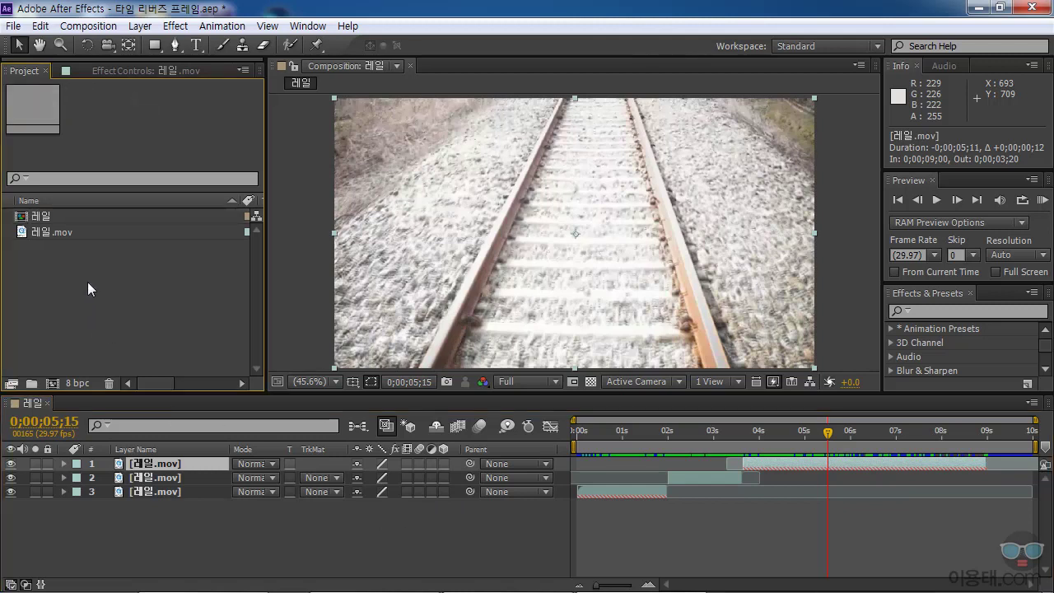
left_click(53, 381)
left_click(388, 248)
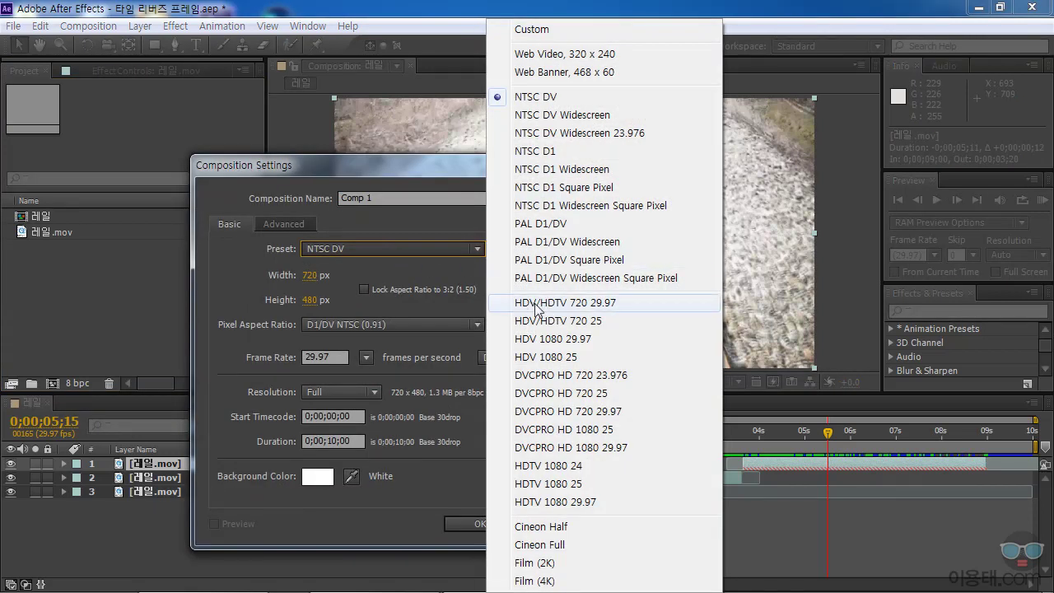
left_click(587, 304)
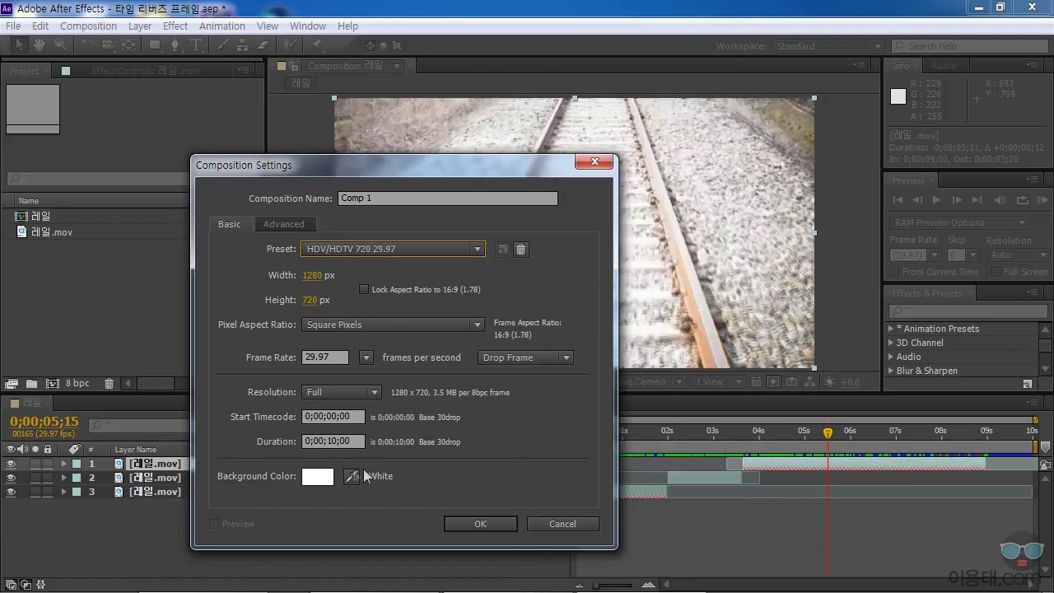
left_click(485, 521)
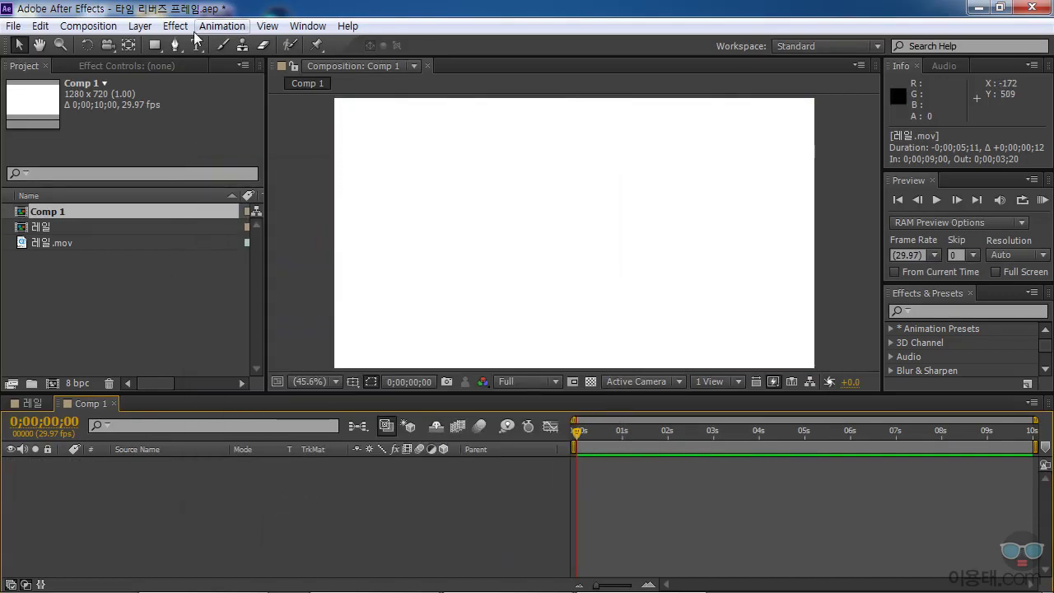
Step: Add a 1280 x 720 solid layer coloured lime green (80F715)
left_click(139, 25)
mouse_move(150, 42)
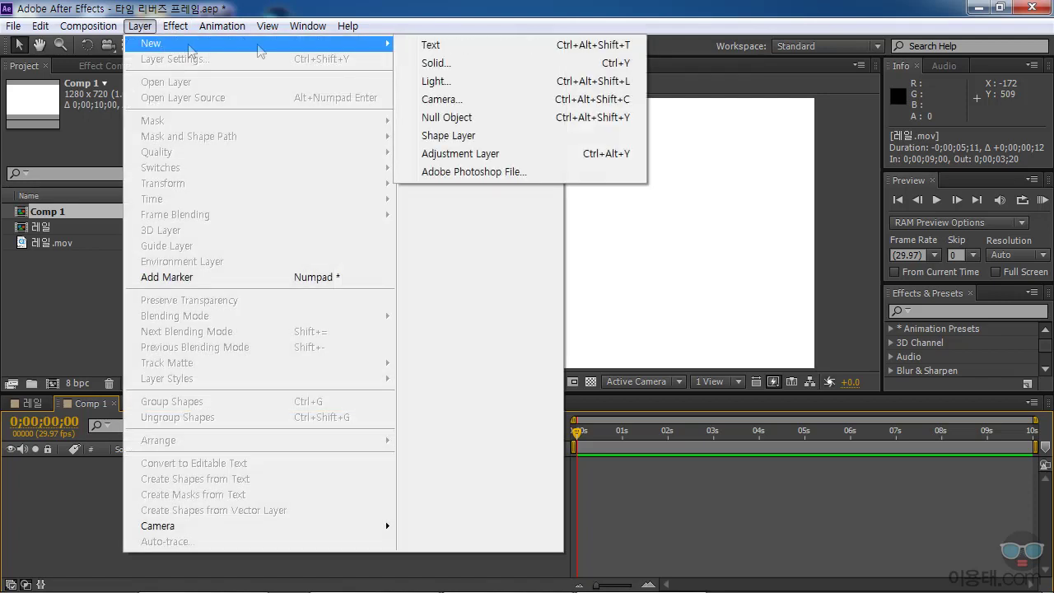
left_click(455, 64)
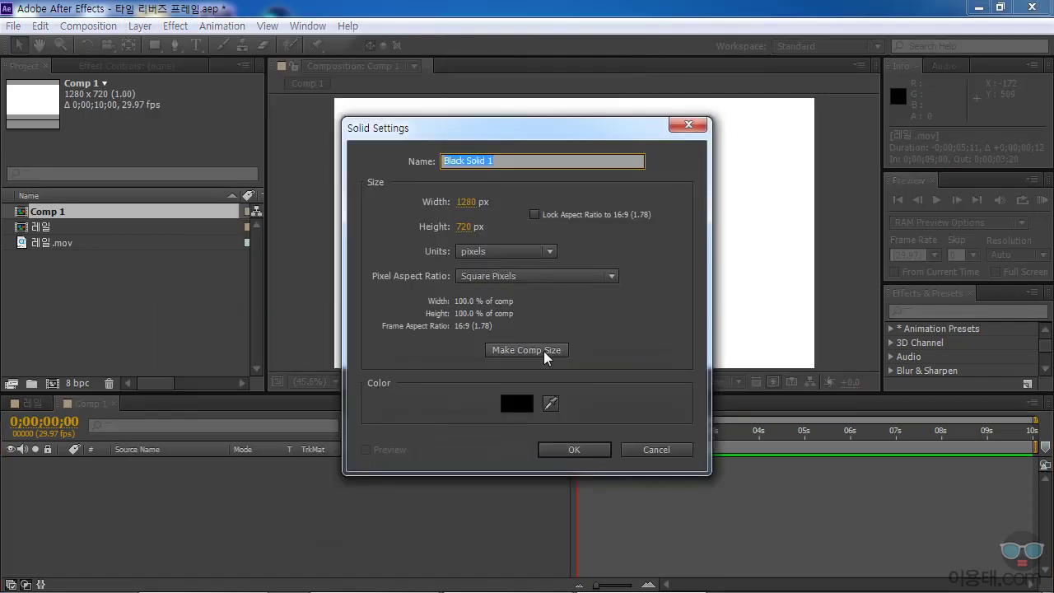
left_click(526, 398)
left_click_drag(580, 362, 591, 470)
left_click_drag(540, 363, 544, 321)
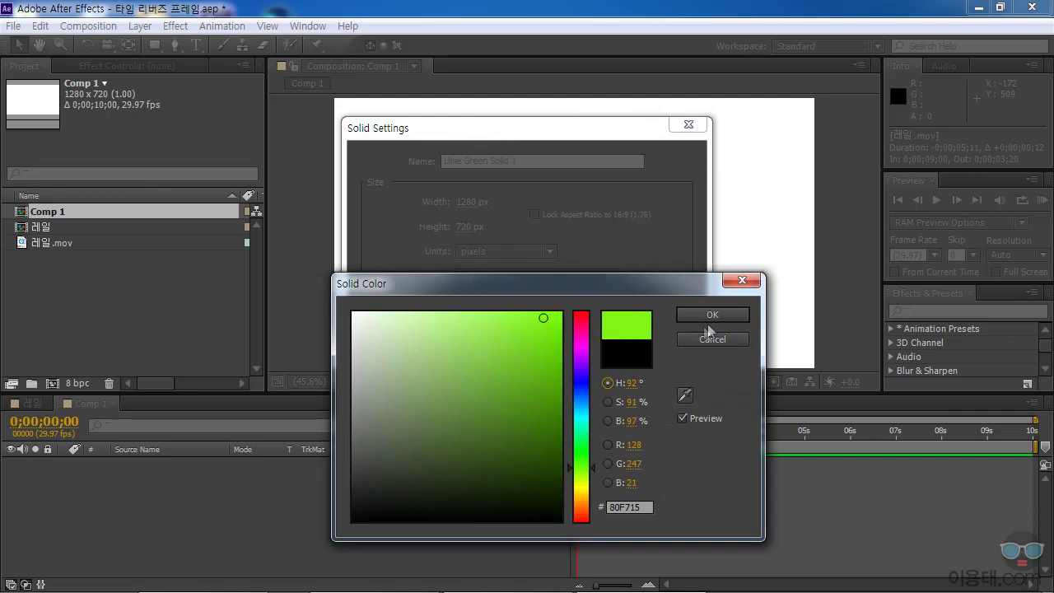
left_click(714, 318)
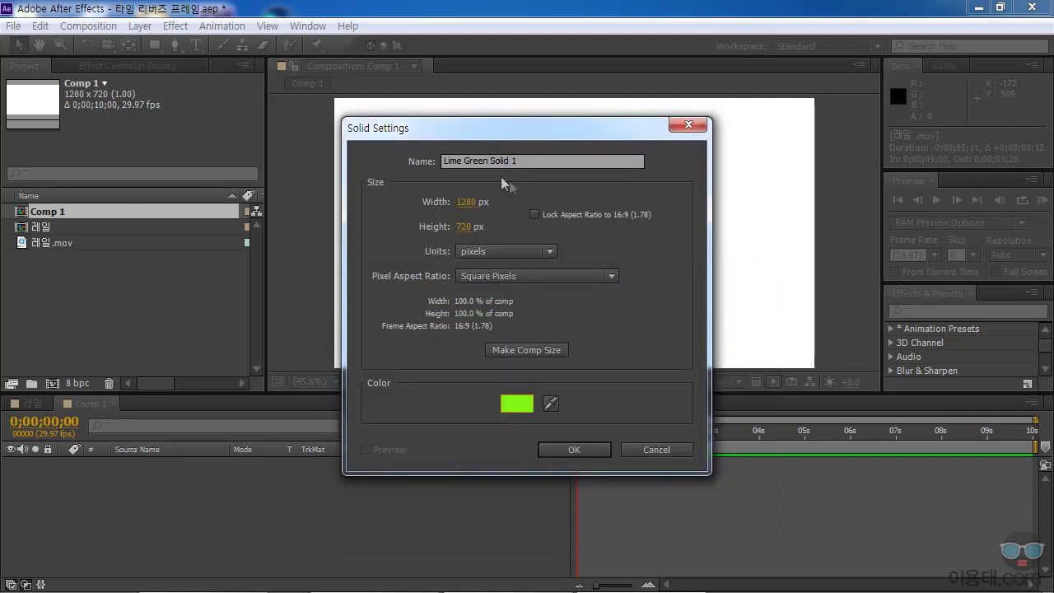
left_click(594, 448)
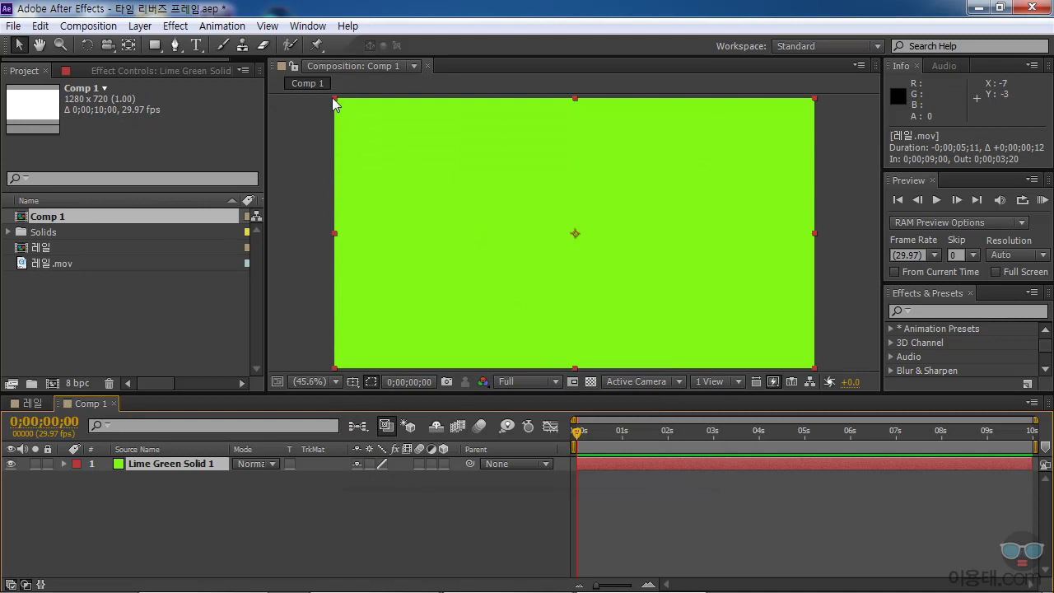
Step: Shrink the solid to about 17.3 x 24.4%, place it near the frame's right edge, and set a Position keyframe at 0 seconds
left_click_drag(354, 109, 738, 229)
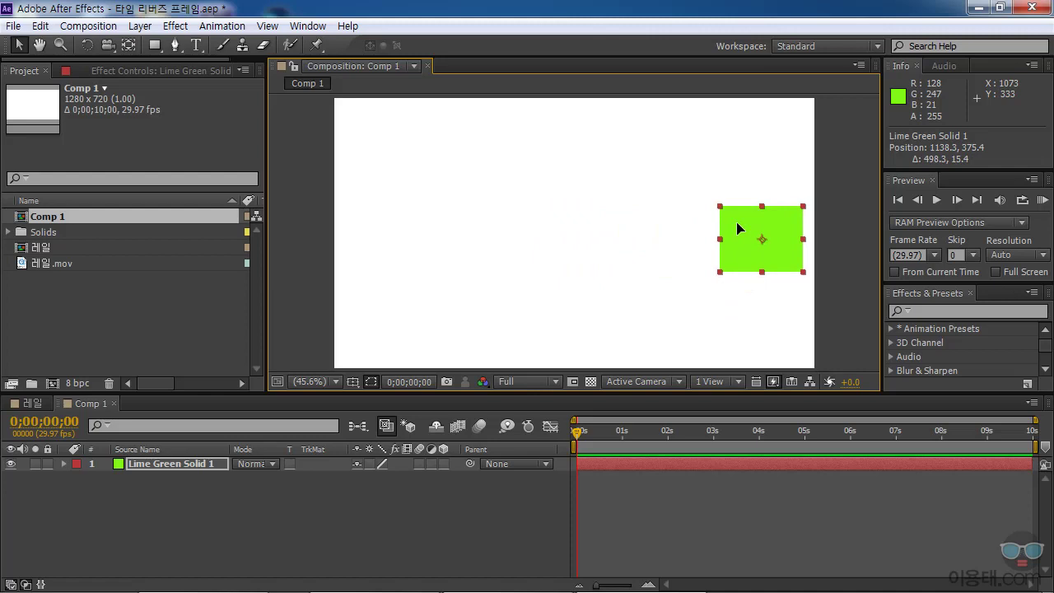
left_click(63, 464)
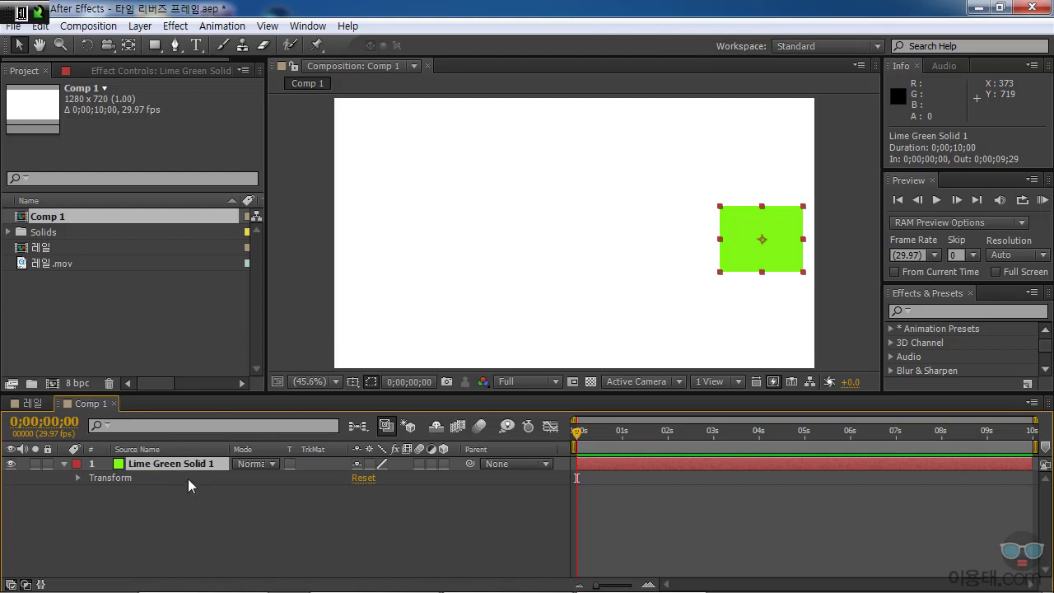
key("p")
left_click(134, 478)
left_click(107, 478)
Step: At 0;00;05;00, move the green rectangle horizontally to about 124.1, 375.4 near the frame's left edge and review the motion
left_click_drag(576, 433, 806, 468)
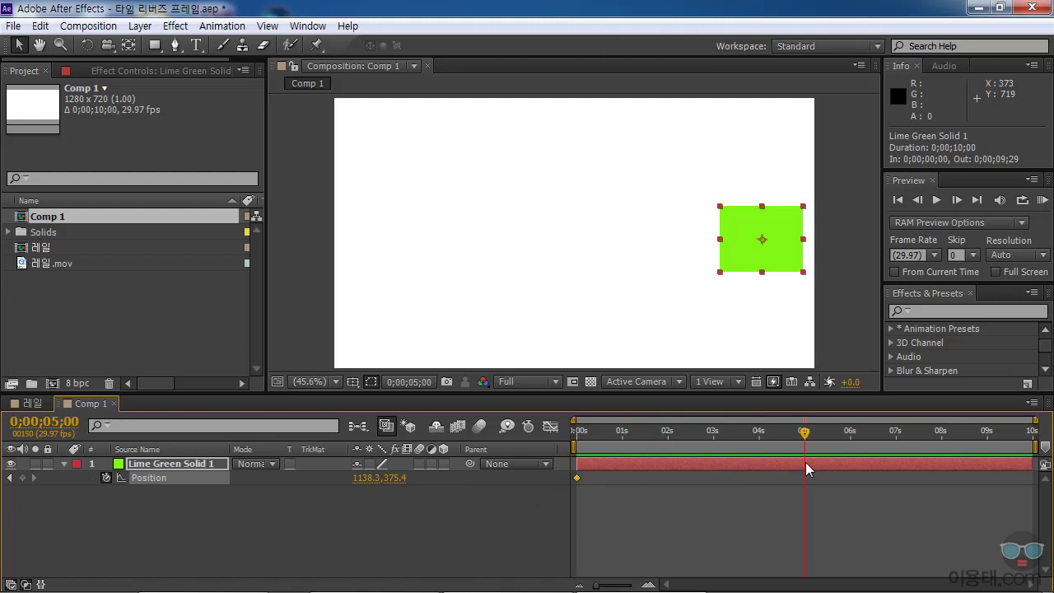
left_click_drag(748, 256, 367, 256)
left_click_drag(803, 430, 744, 452)
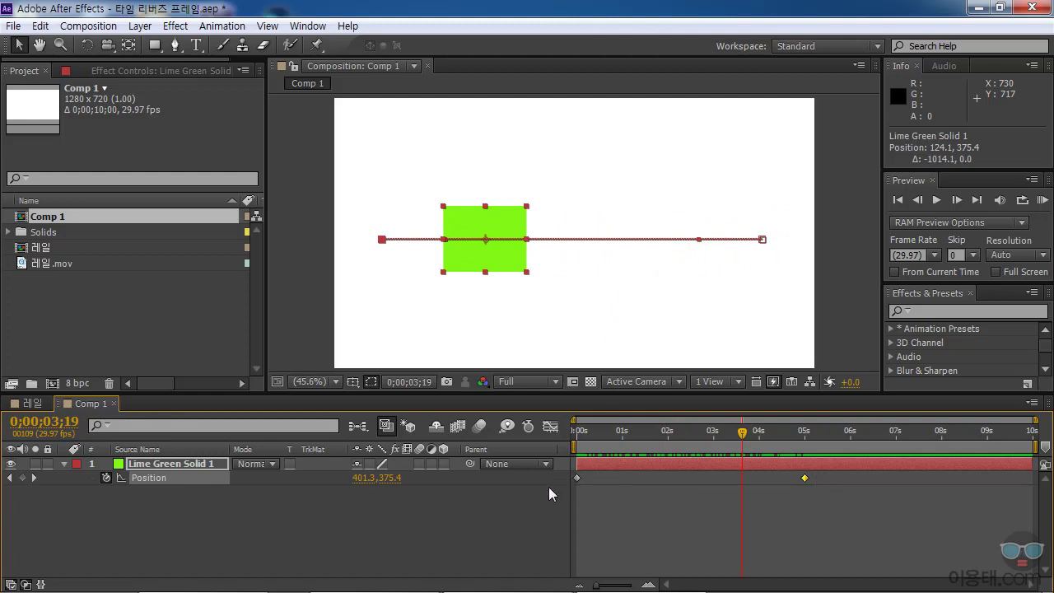
Step: Pre-compose the solid layer as 역재생, moving all attributes into the new composition without opening it
left_click(169, 463)
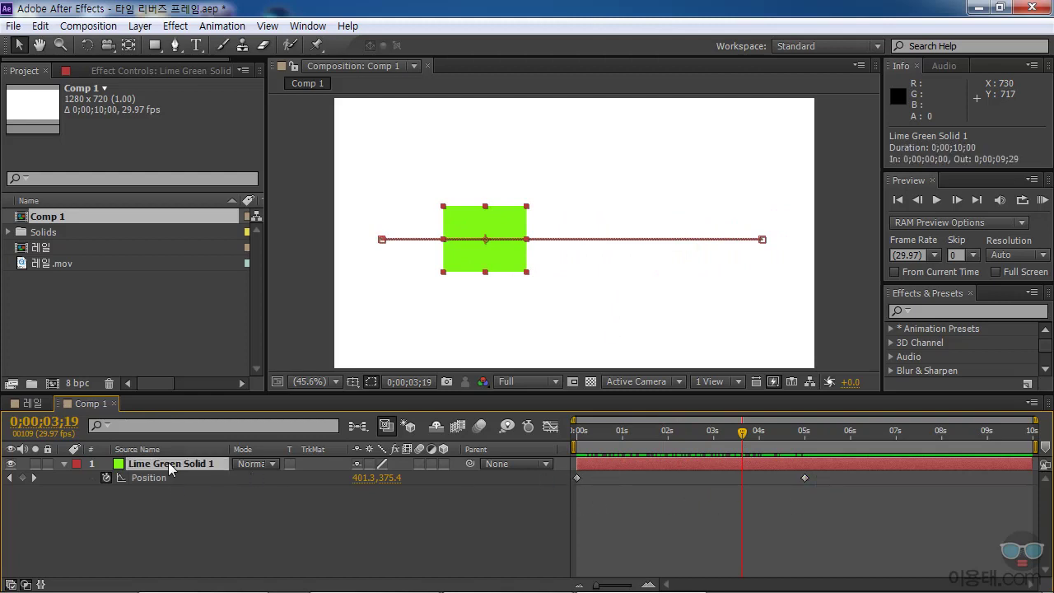
right_click(174, 464)
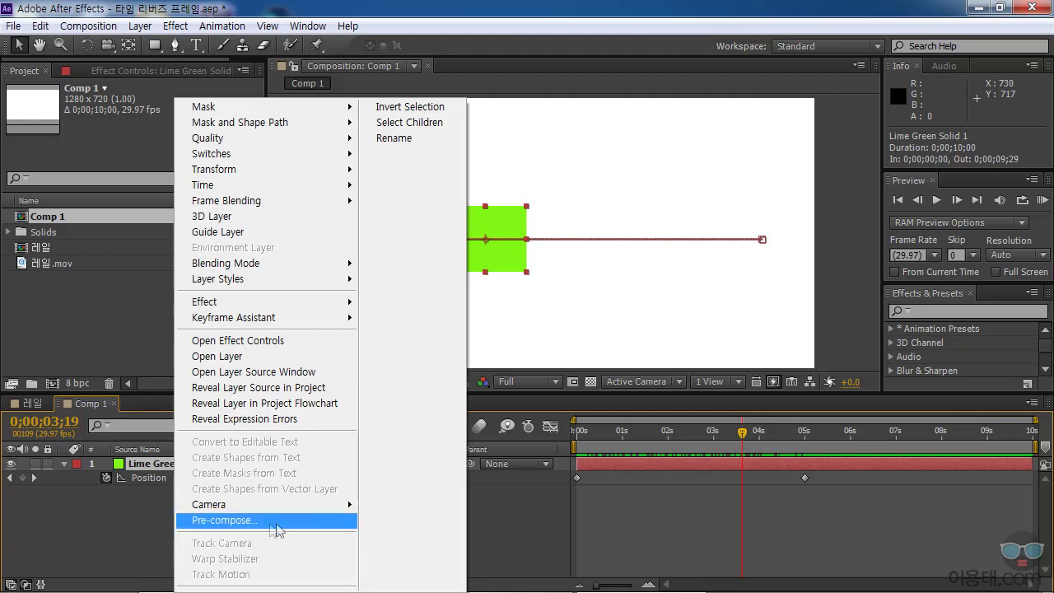
left_click(235, 524)
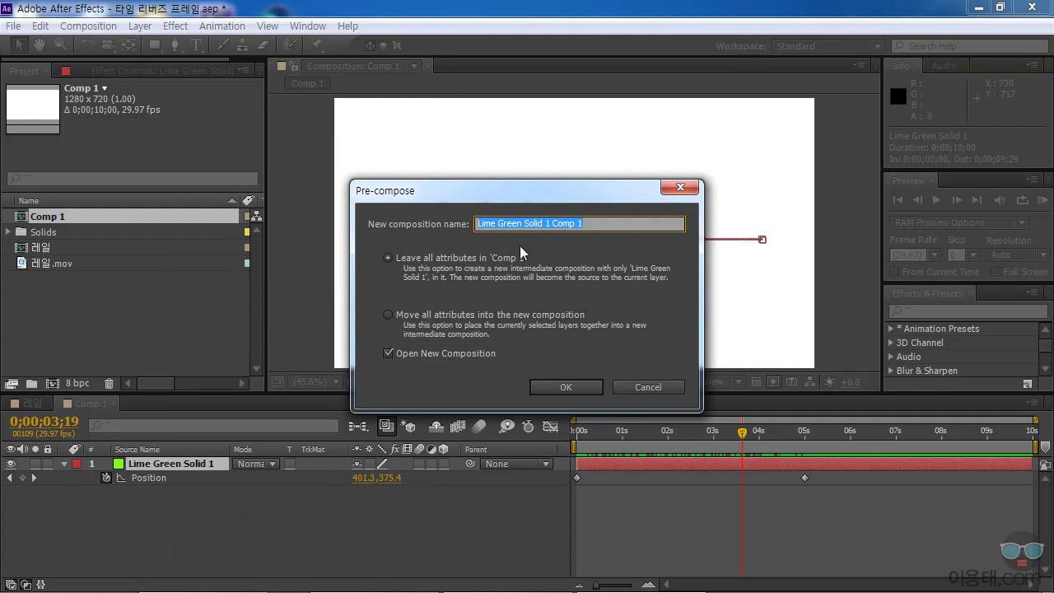
type("d")
key("BackSpace")
type("역재생")
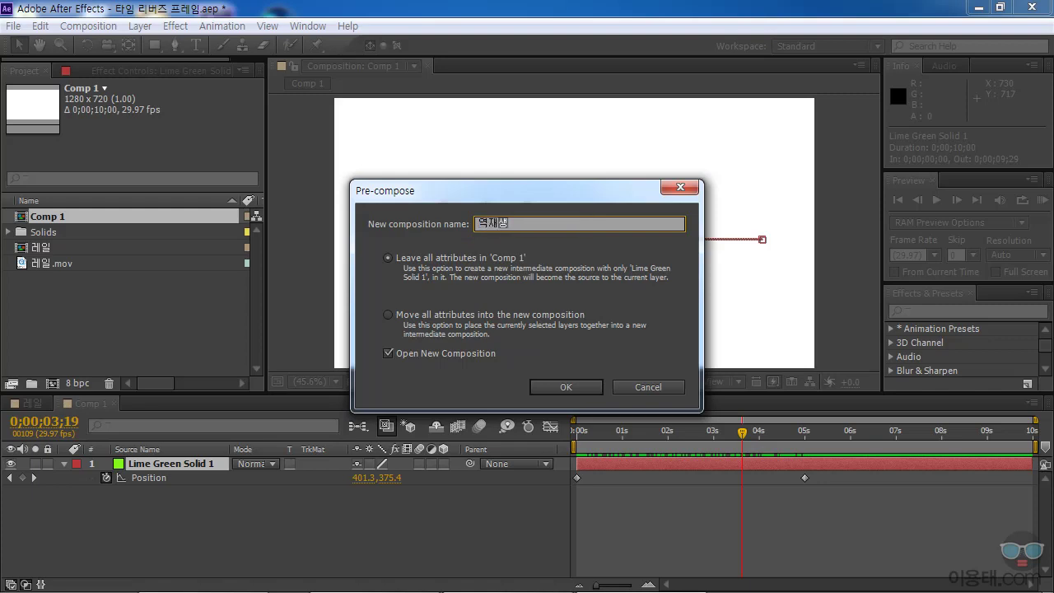
left_click(387, 315)
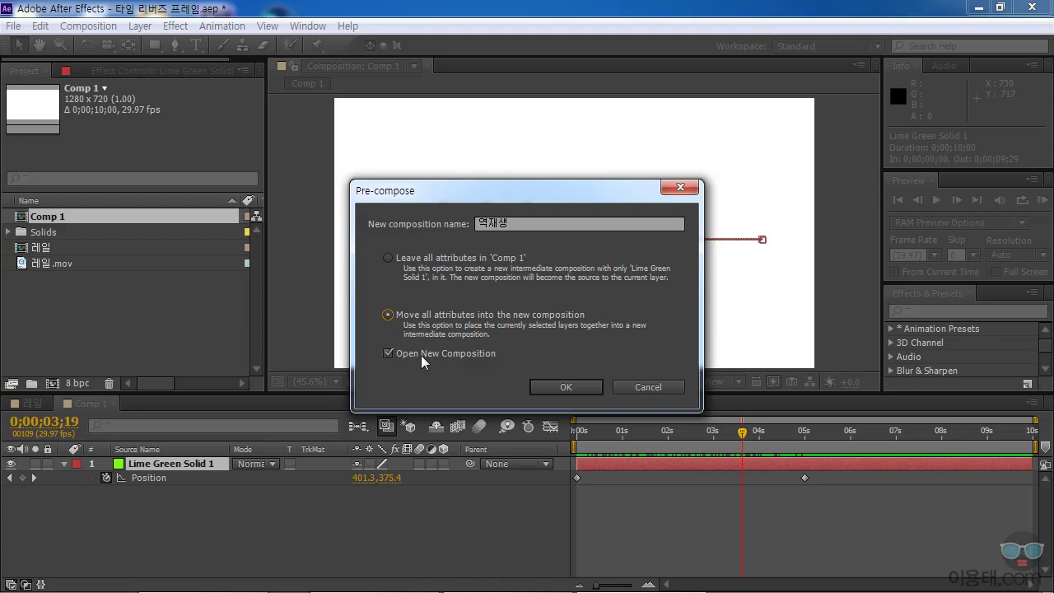
left_click(388, 353)
left_click(566, 387)
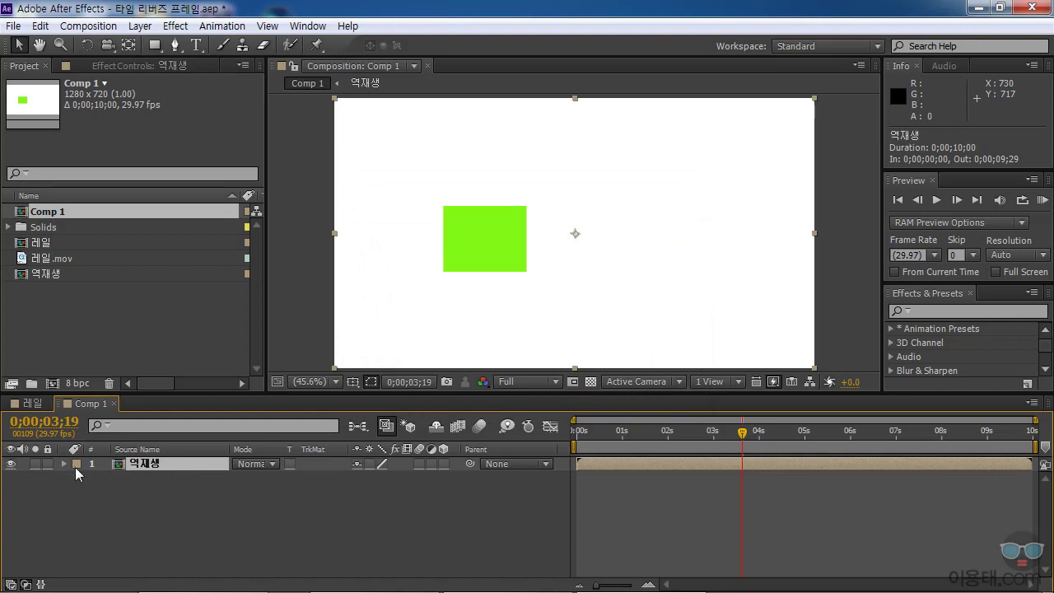
Step: Examine the pre-composed layer's transform properties, inspect the Position keyframes inside the nested 역재생 composition, and return to Comp 1
left_click(64, 464)
left_click(78, 478)
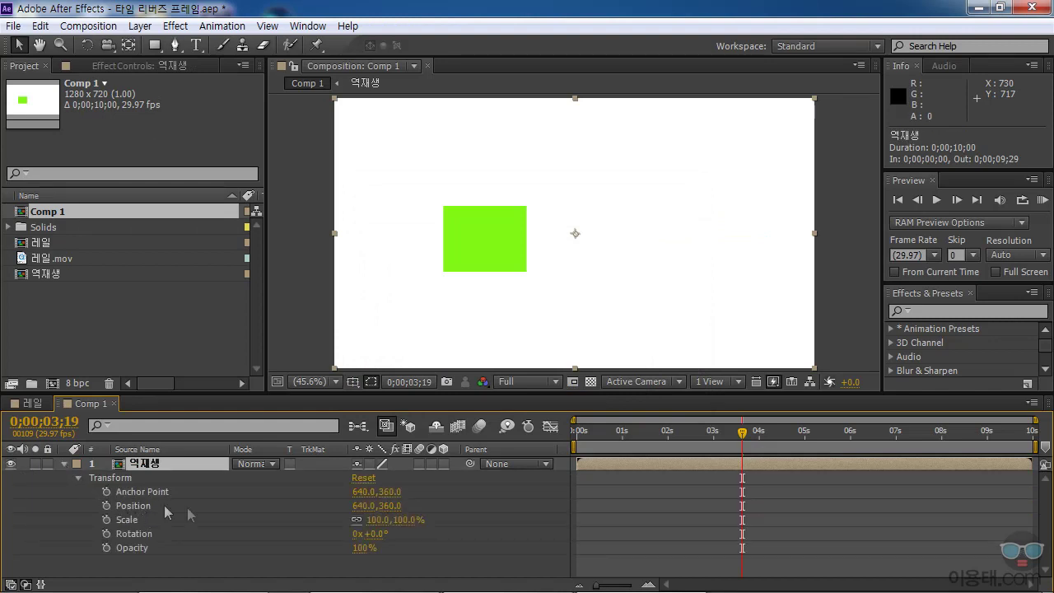
left_click_drag(742, 432, 711, 449)
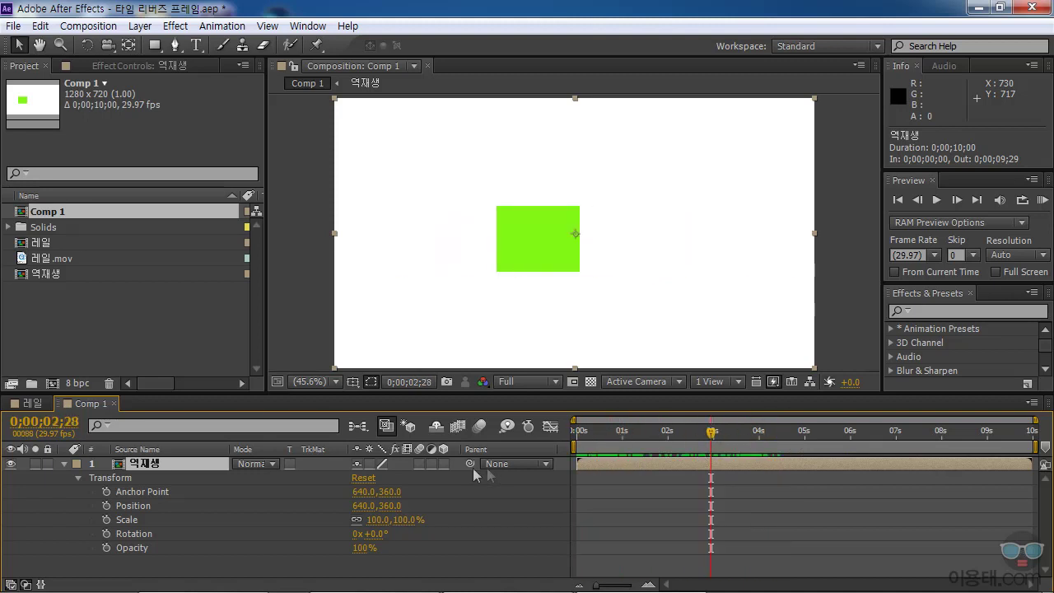
double_click(128, 466)
left_click(157, 469)
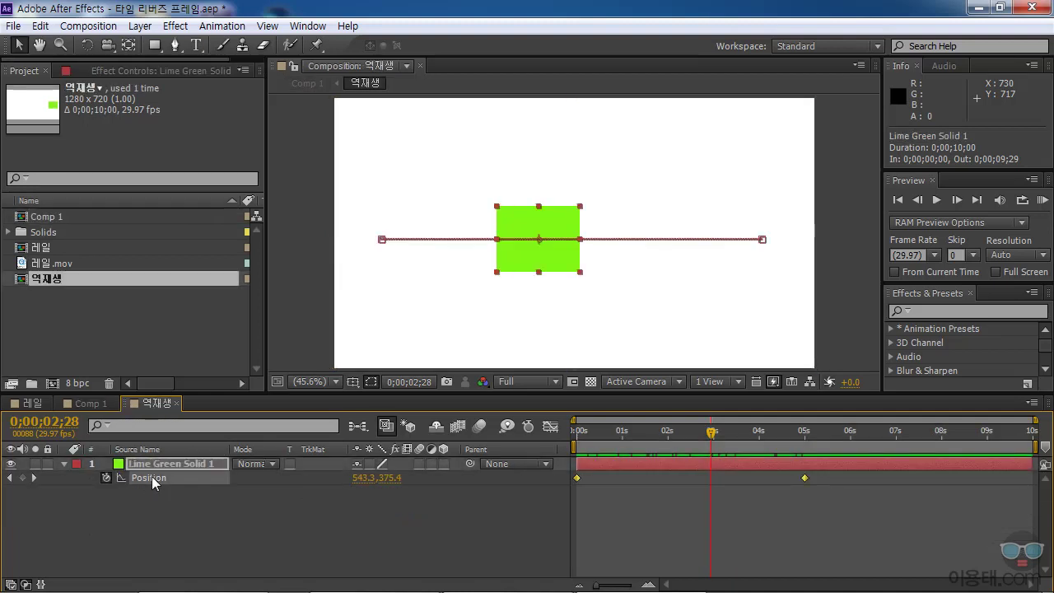
left_click_drag(711, 445, 686, 447)
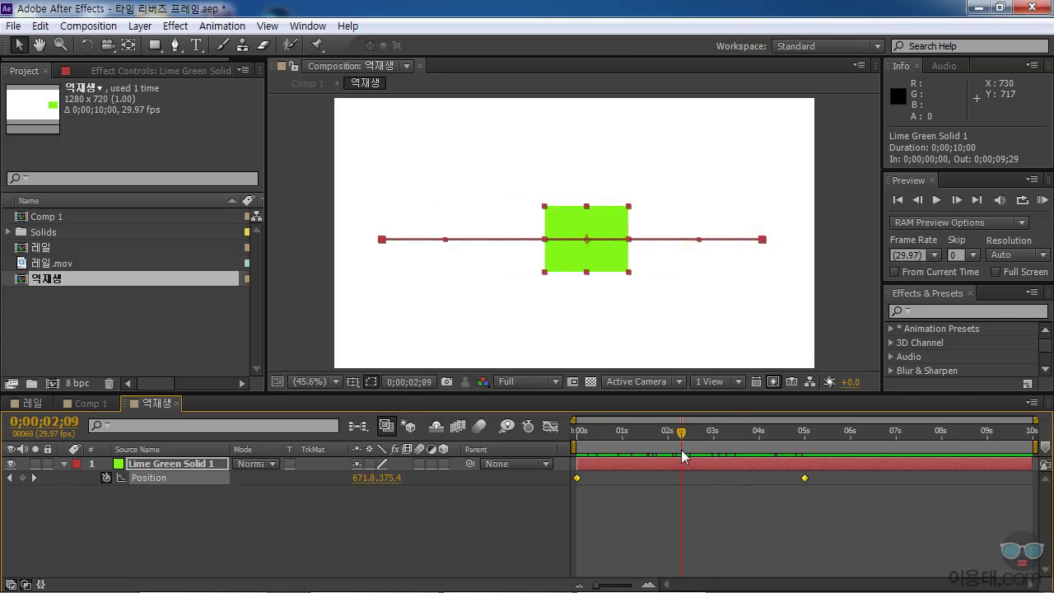
left_click(37, 404)
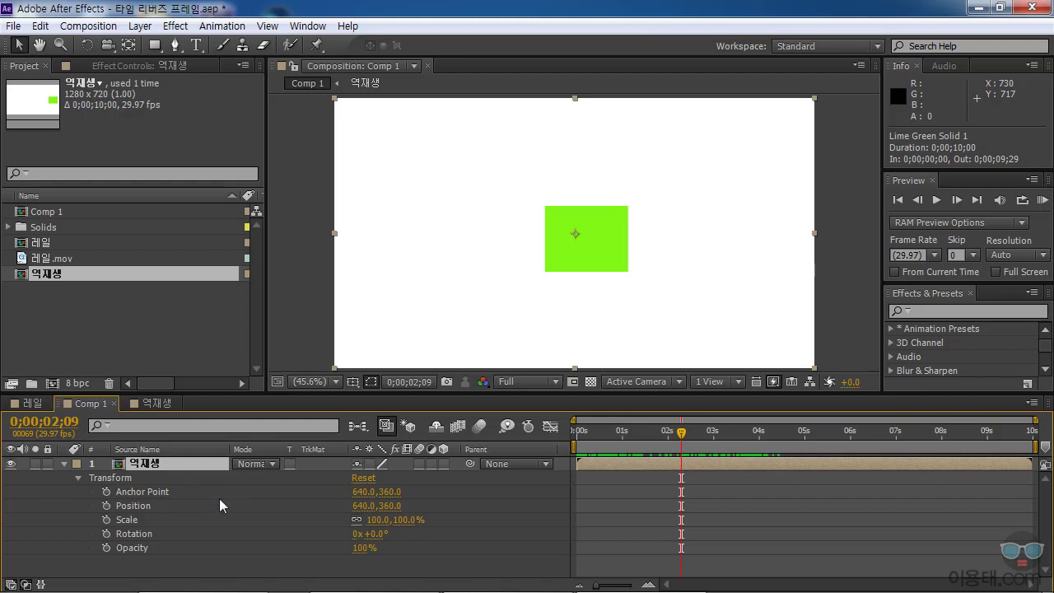
Step: Undo the pre-composition of the green solid and expand the layer's transform properties
key("ctrl+z")
left_click(64, 464)
left_click(78, 478)
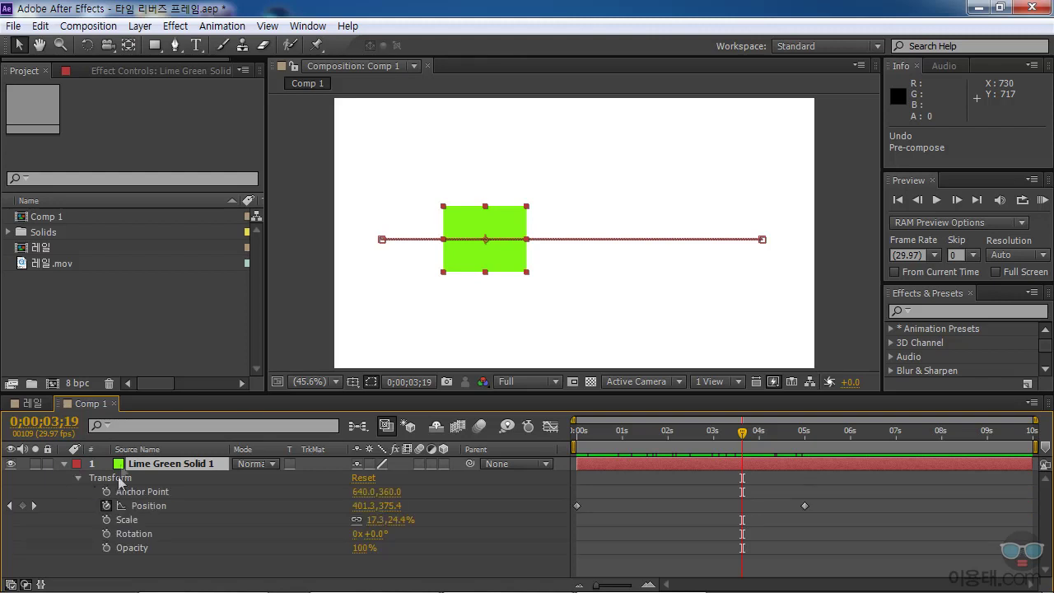
Step: Pre-compose the green solid with all attributes left in Comp 1, keeping the default name, and expand the resulting layer
left_click(153, 464)
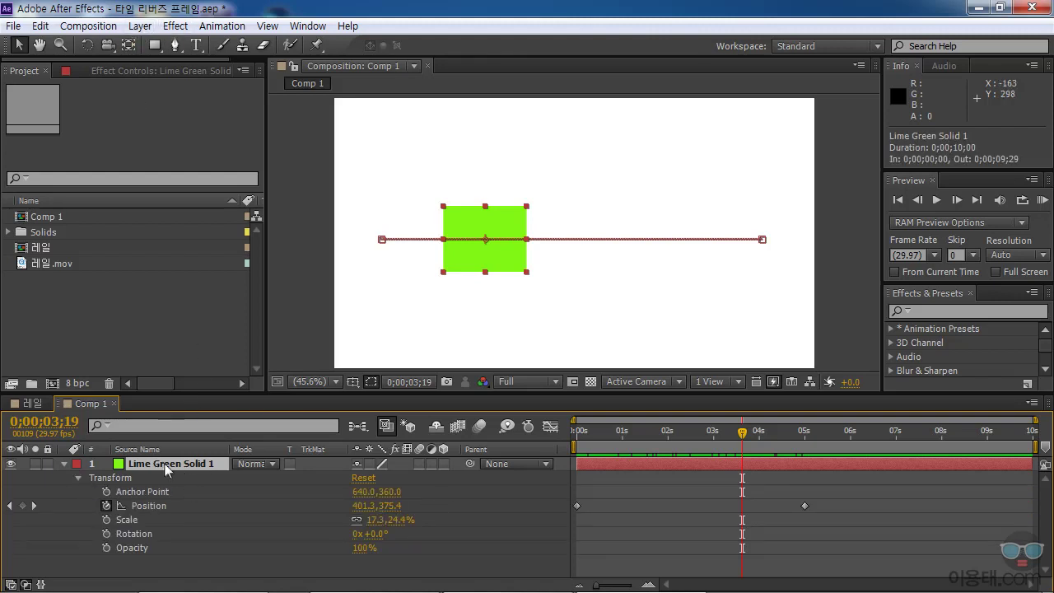
right_click(164, 463)
left_click(216, 523)
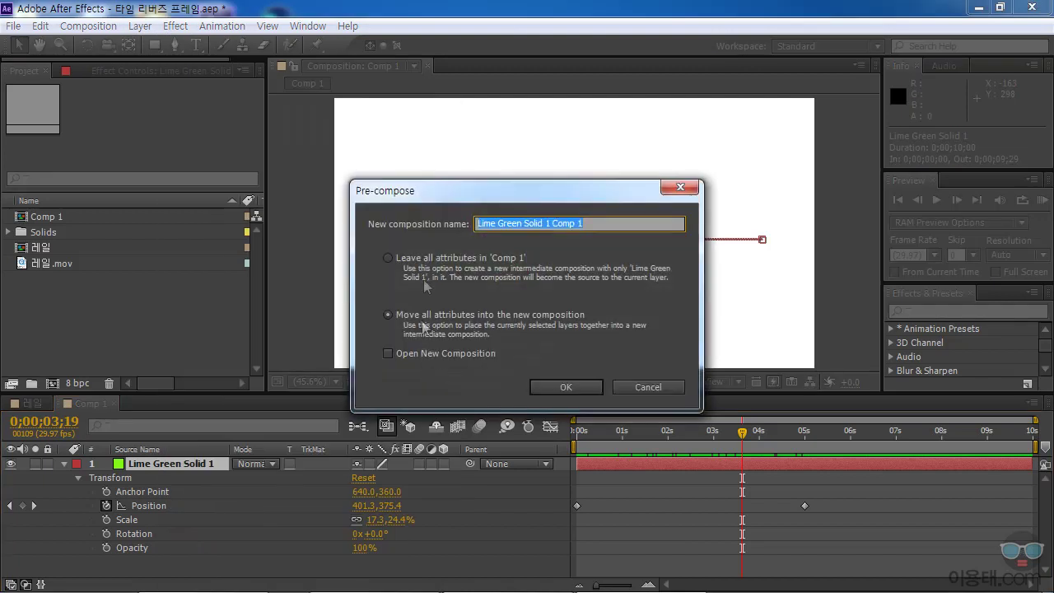
left_click(388, 257)
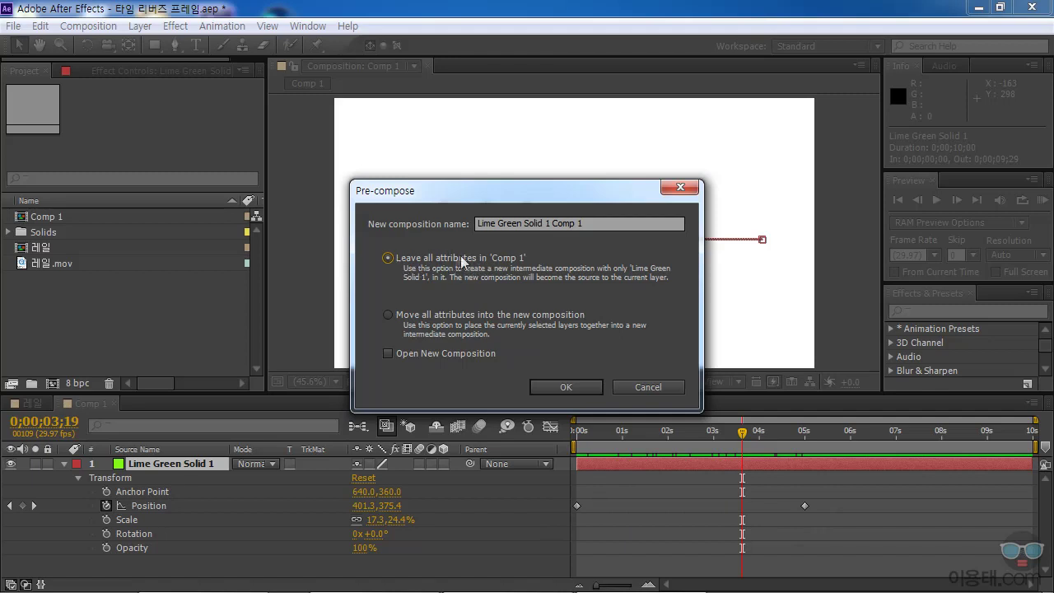
left_click(556, 385)
left_click(65, 464)
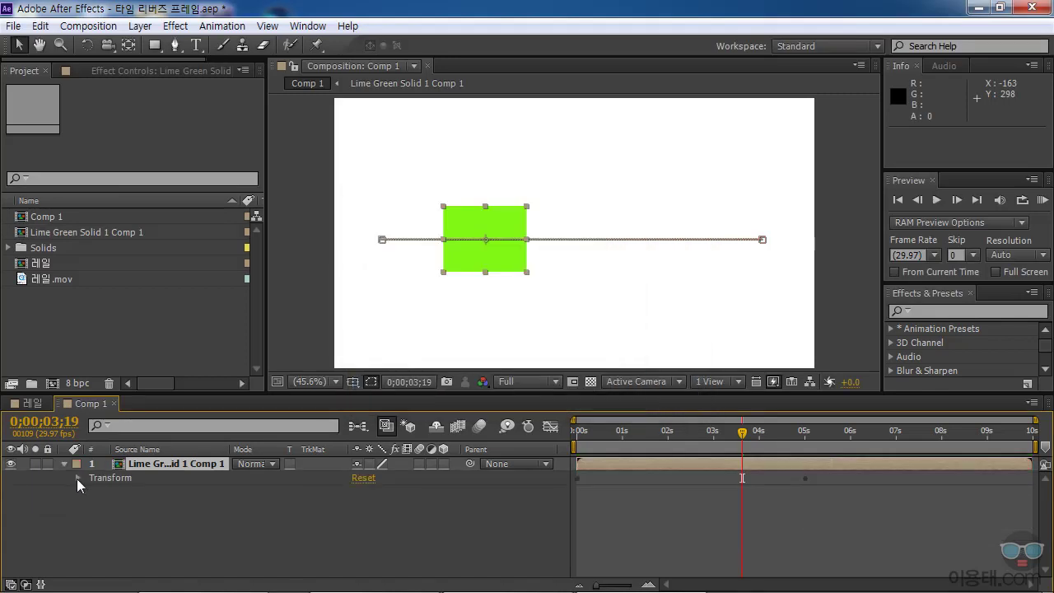
Step: Undo the pre-composition and pre-compose the green solid again with all attributes moved into the new composition, keeping the default name
left_click(78, 478)
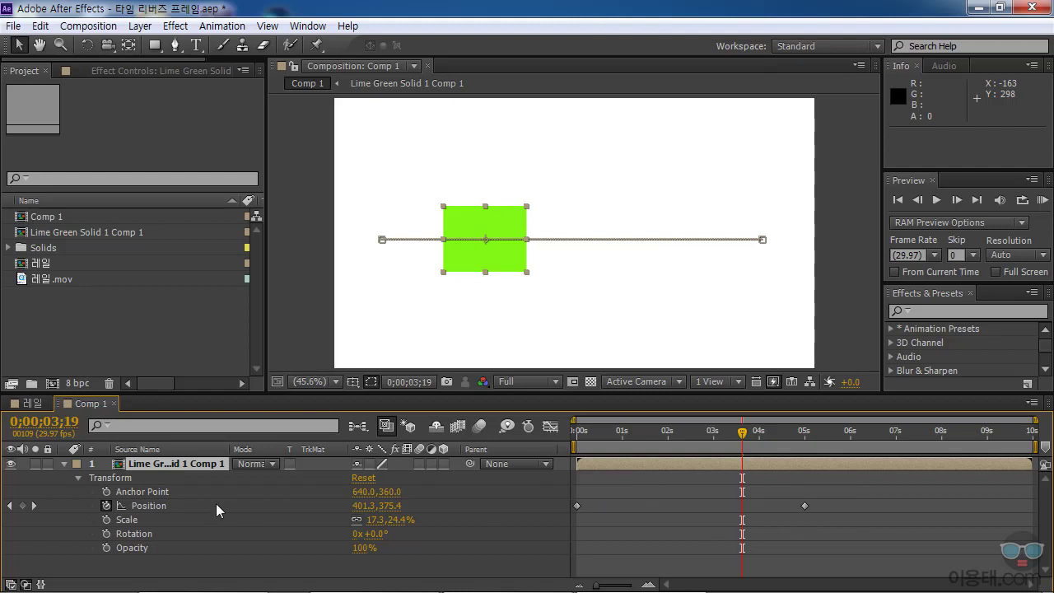
key("ctrl+z")
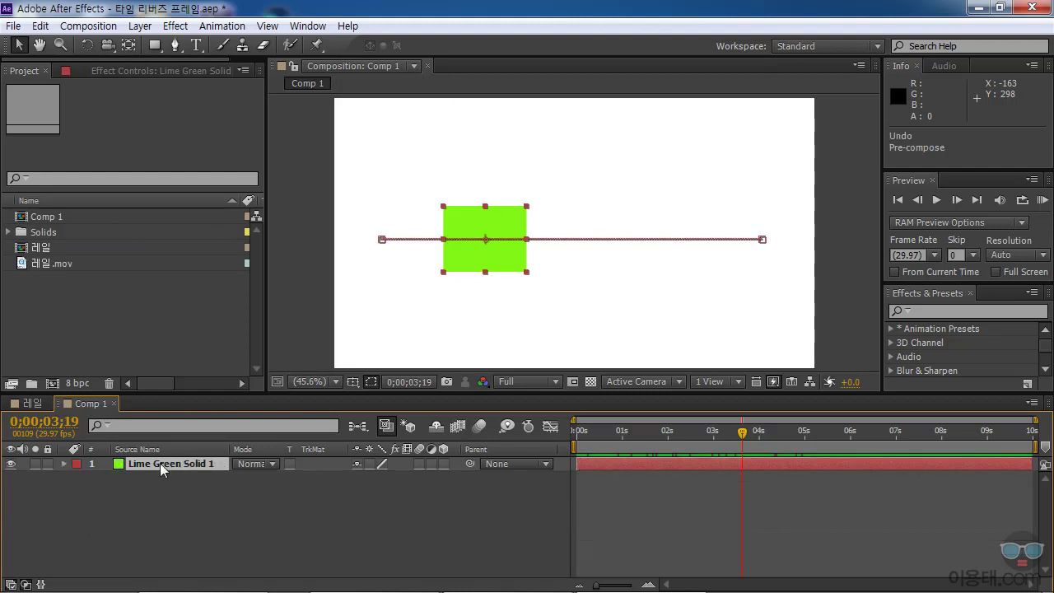
right_click(160, 464)
left_click(206, 524)
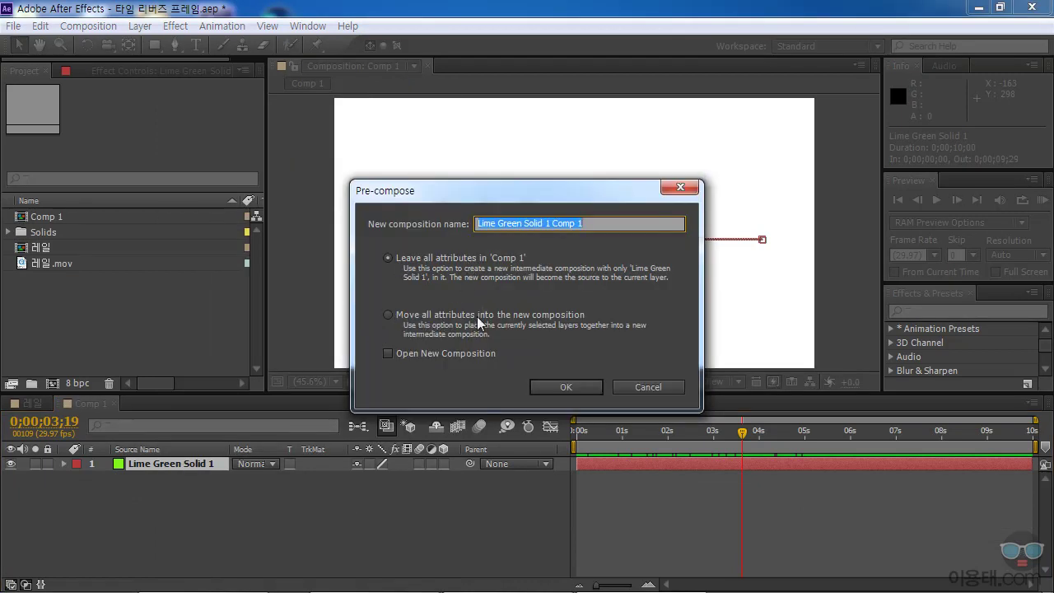
left_click(390, 314)
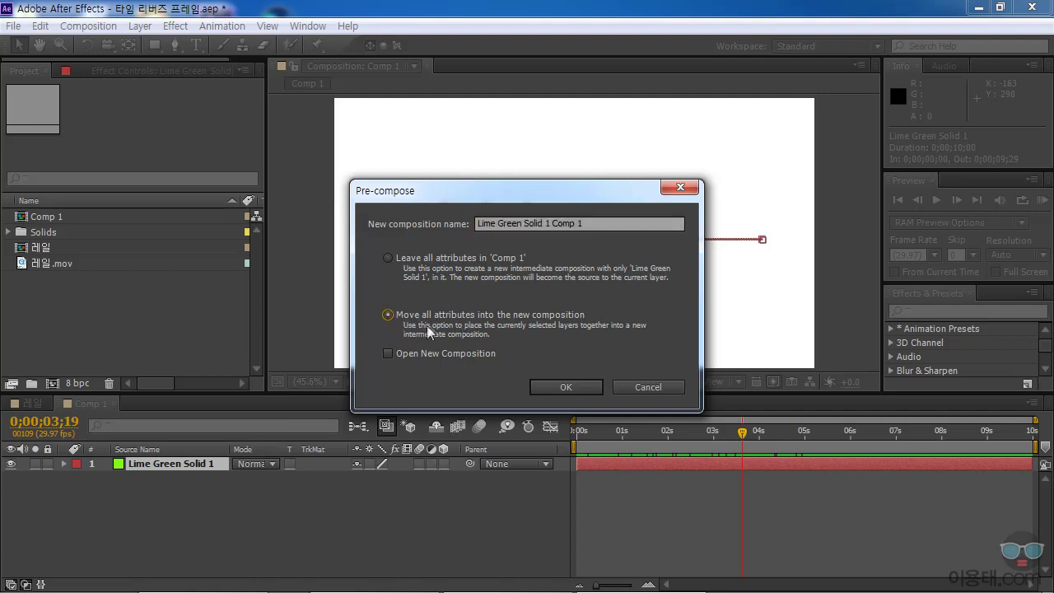
left_click(558, 386)
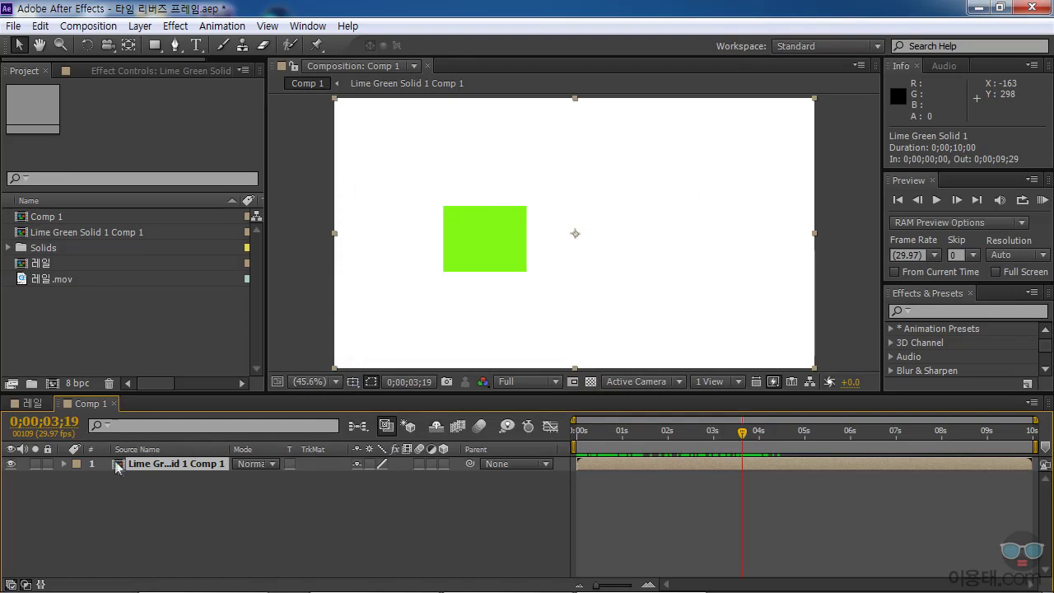
Step: Scrub through the first seconds of Comp 1 and examine the pre-composed layer's transform properties
left_click_drag(581, 432, 648, 432)
left_click(64, 463)
left_click(78, 478)
mouse_move(648, 439)
left_mouse_down()
mouse_move(607, 435)
mouse_move(629, 437)
left_mouse_up()
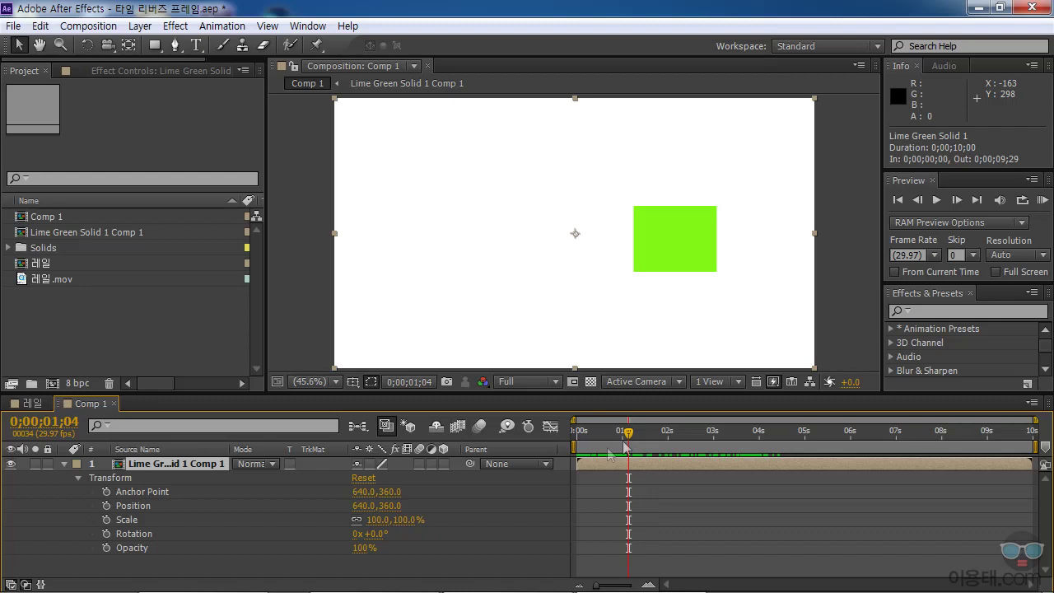
Step: Time-reverse the pre-composed green solid layer and scrub Comp 1 to 0;00;07;22 to check the reversed motion
left_click(185, 463)
left_click(140, 27)
mouse_move(285, 202)
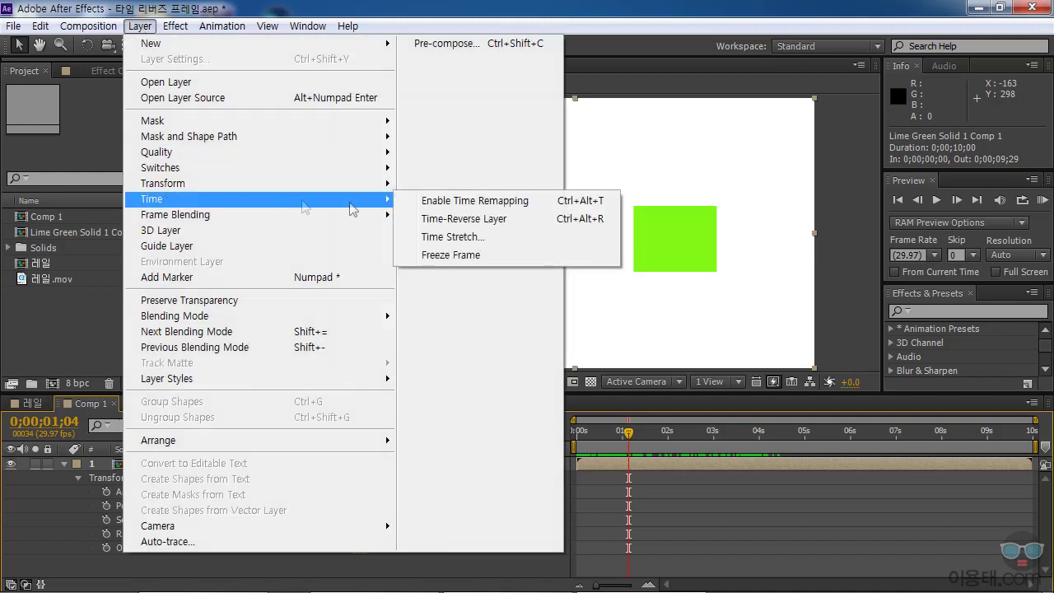
left_click(449, 220)
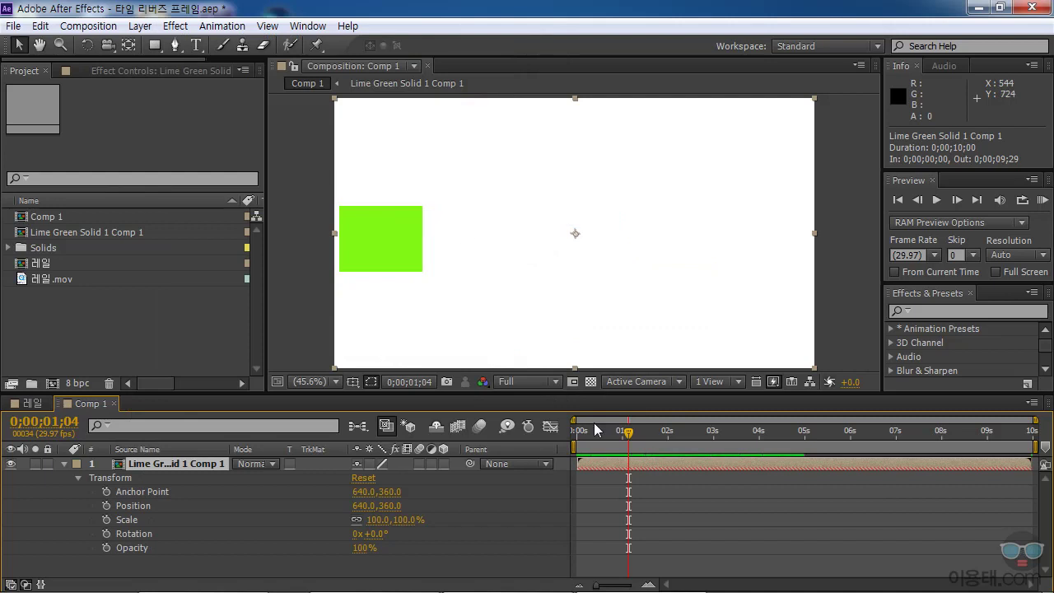
left_click_drag(630, 436, 931, 458)
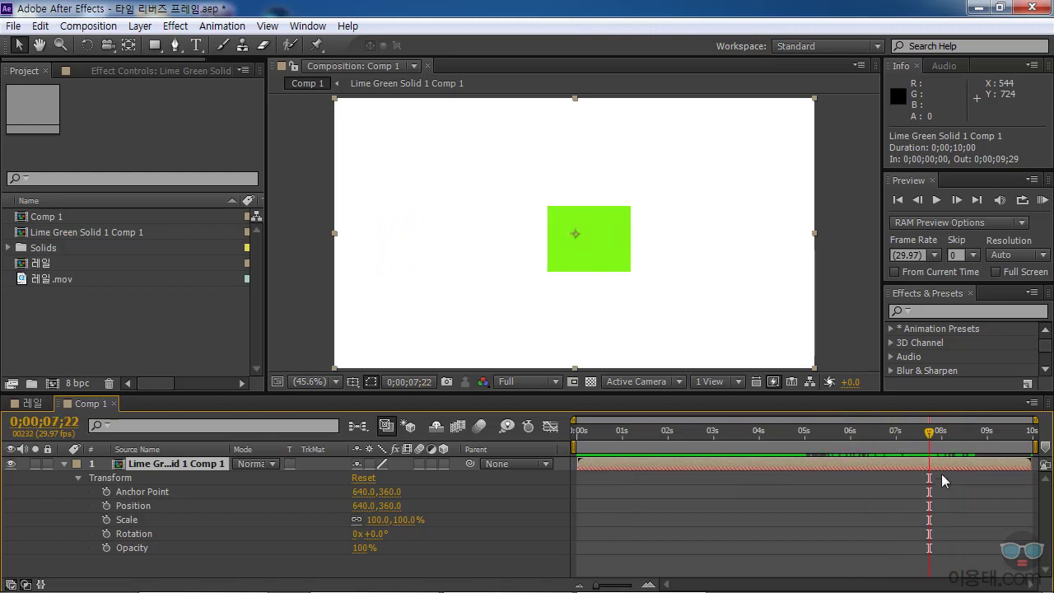